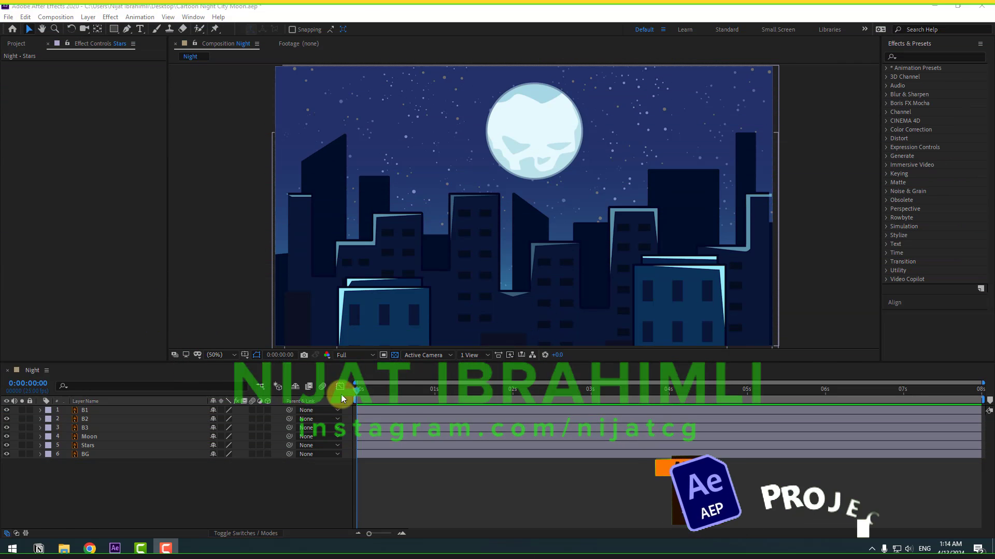
Step: Lock the BG layer and make Stars, Moon, B3, B2 and B1 3D layers
click(87, 455)
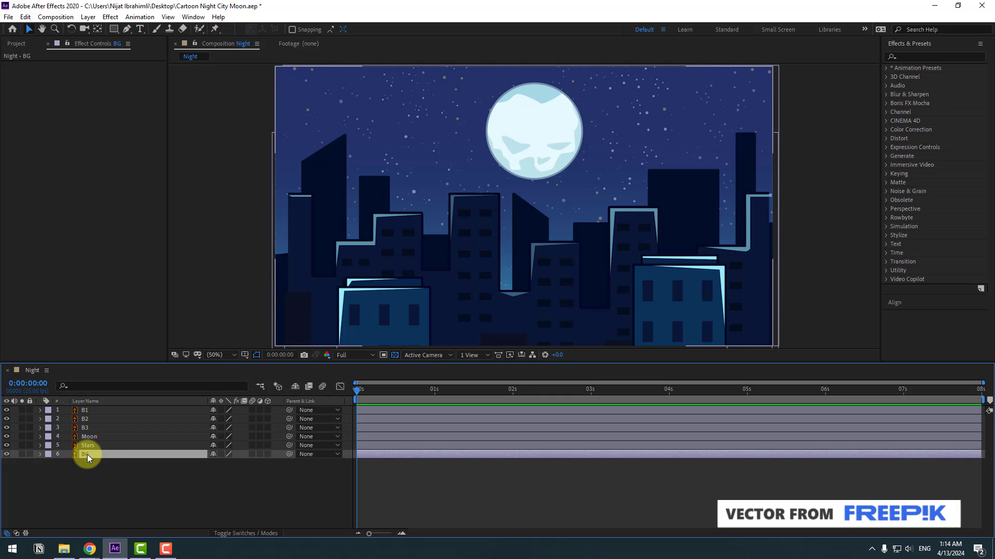
click(29, 454)
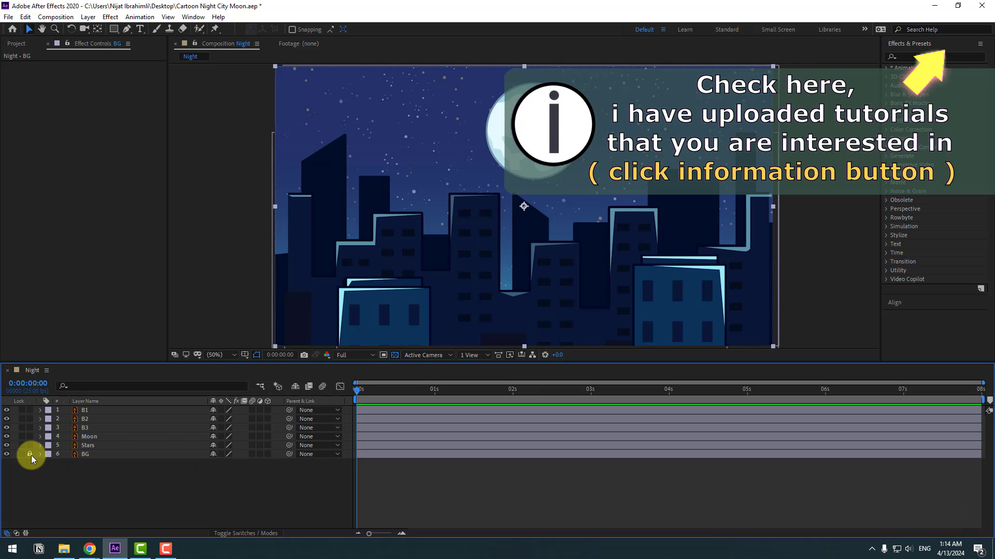
click(86, 446)
ctrl+click(88, 436)
ctrl+click(87, 428)
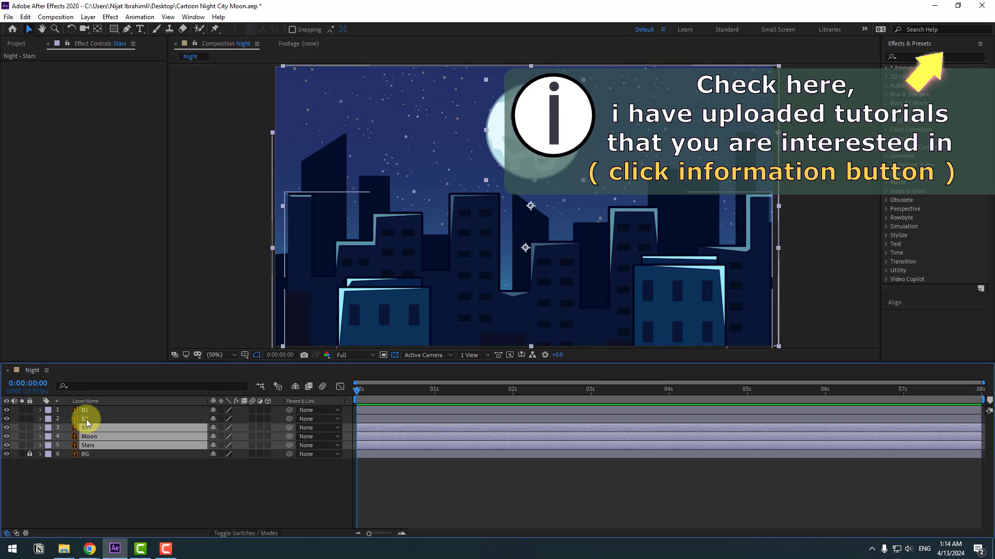
ctrl+click(86, 419)
ctrl+click(91, 410)
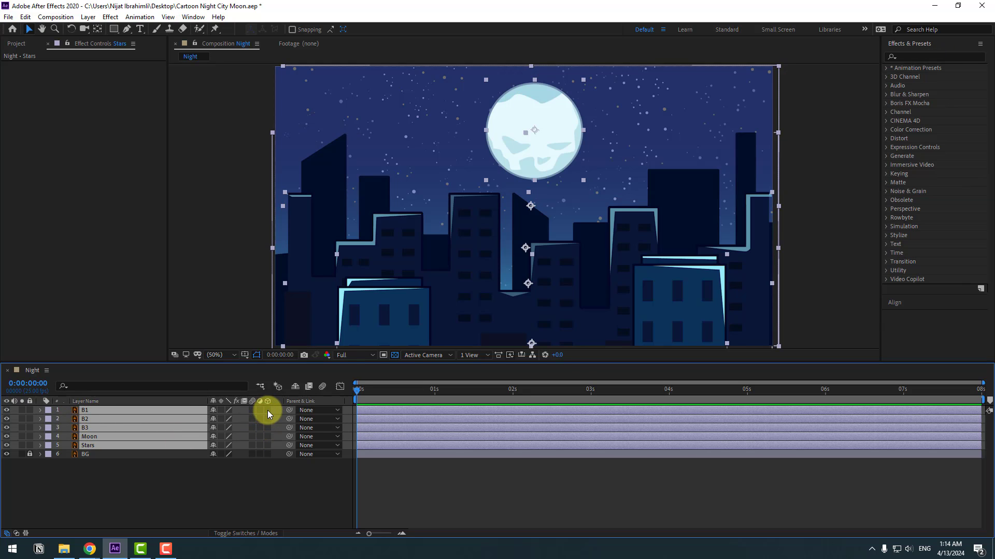
click(268, 410)
Step: Deselect all layers and switch the 3D view to Top
click(357, 363)
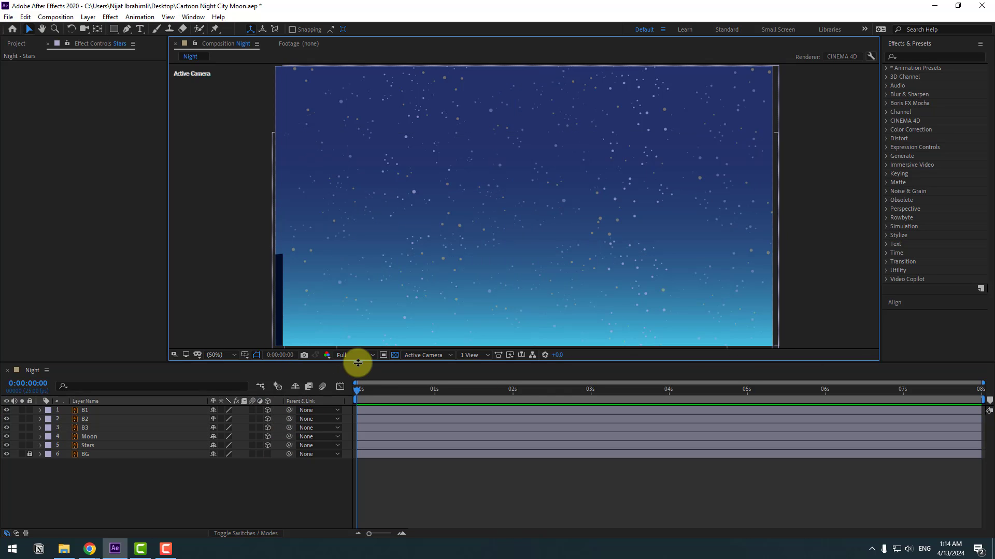
click(429, 356)
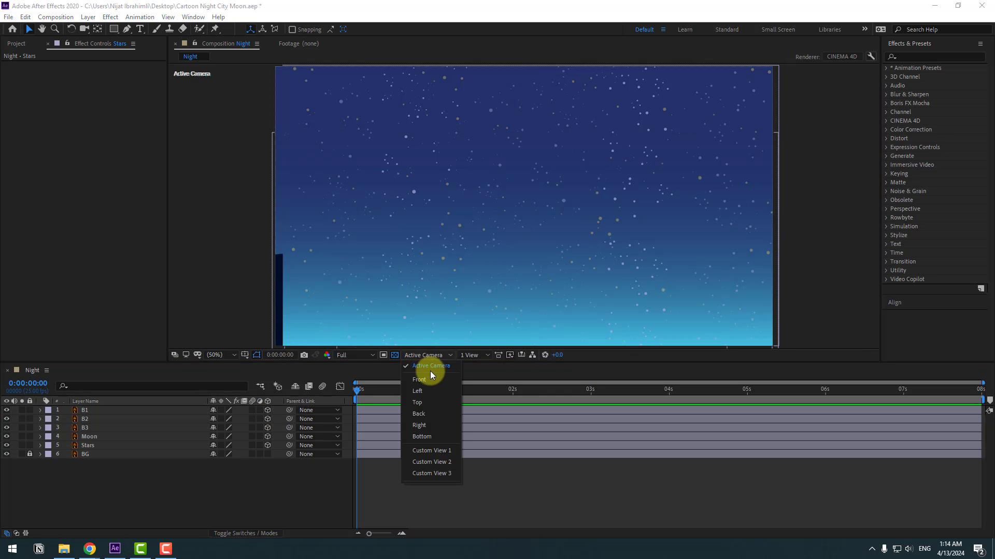
click(424, 402)
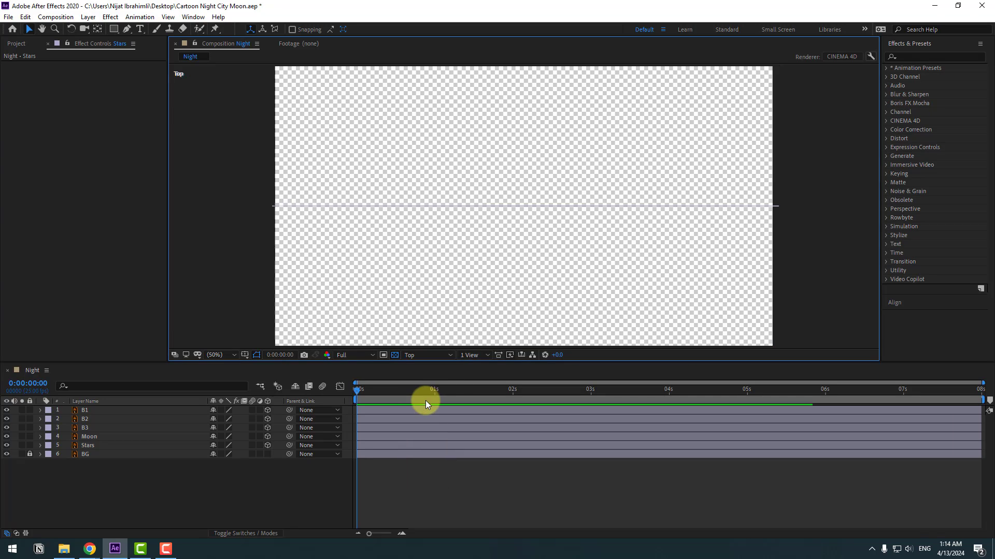
Step: Push the Stars layer back to Z position 14440
key(comma)
key(comma)
key(comma)
key(comma)
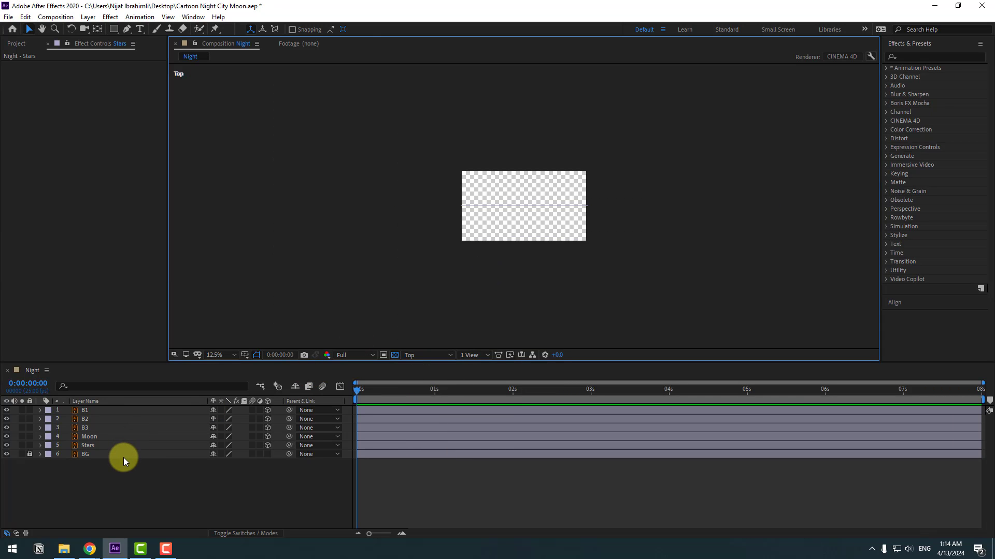
click(87, 446)
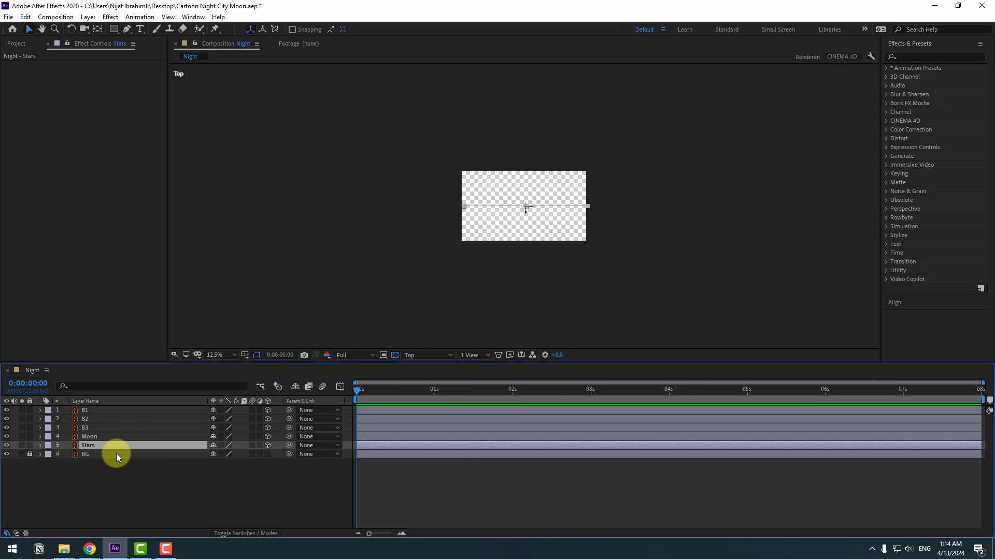
key(p)
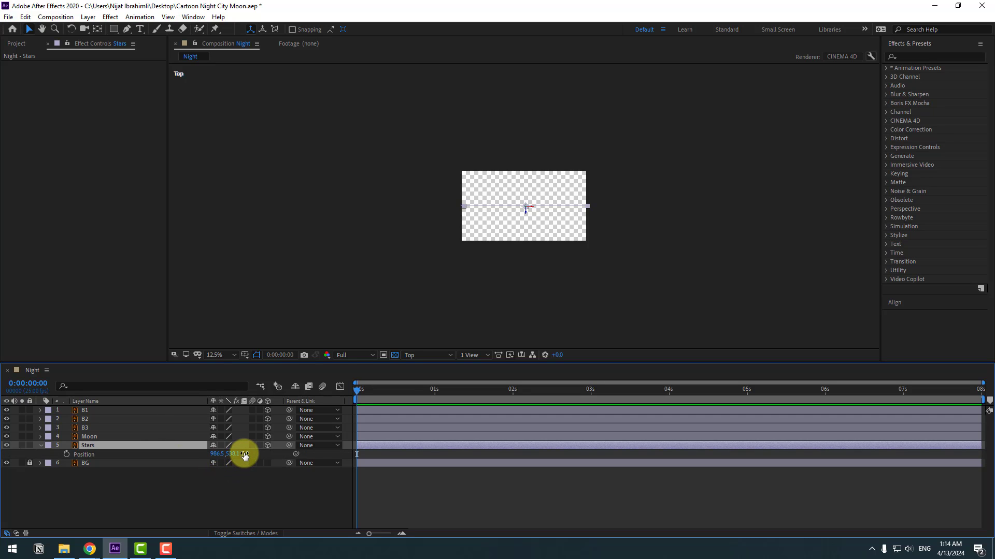
drag(250, 454, 422, 327)
scroll(486, 228, down, 2)
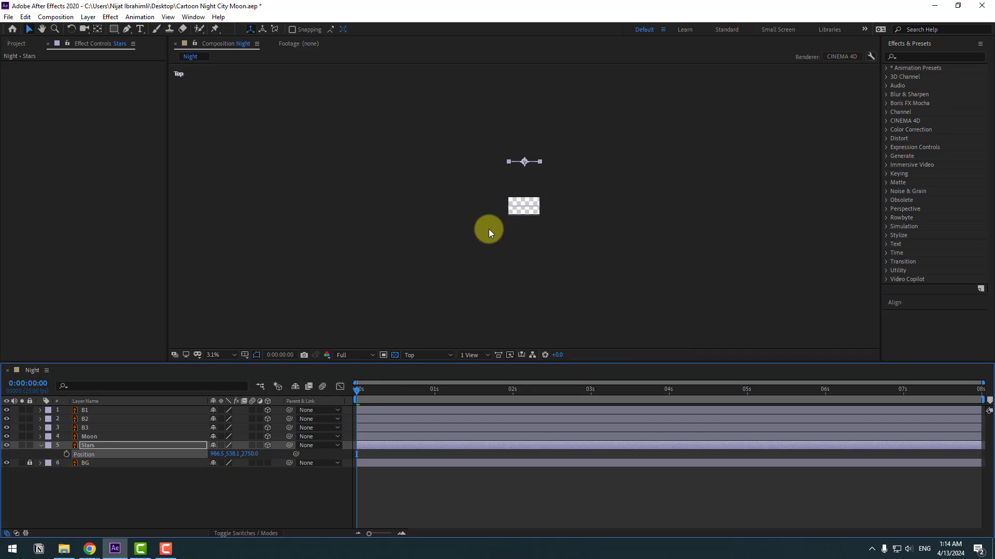
drag(251, 454, 453, 396)
scroll(449, 279, down, 1)
drag(251, 453, 517, 393)
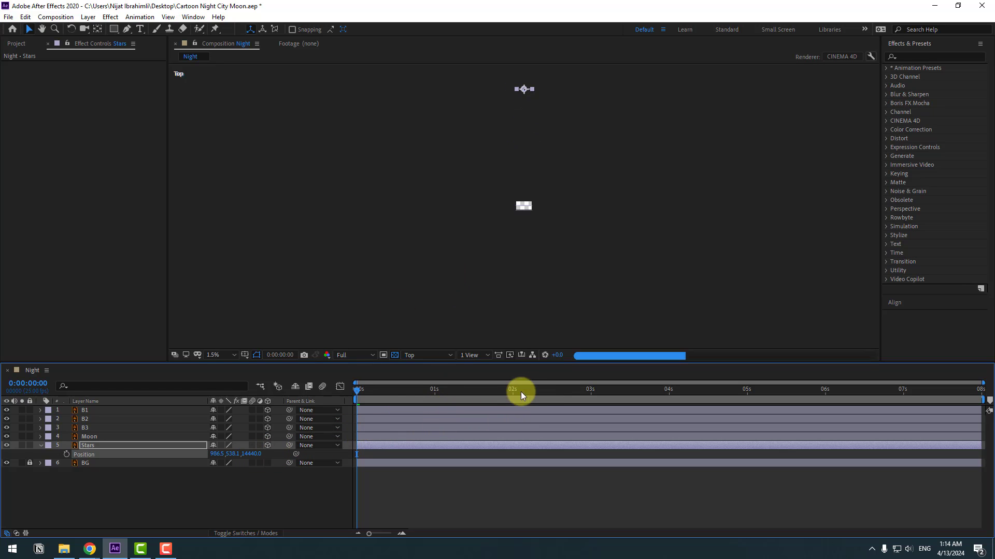
Step: Push the Moon layer back to Z position 13180
click(85, 438)
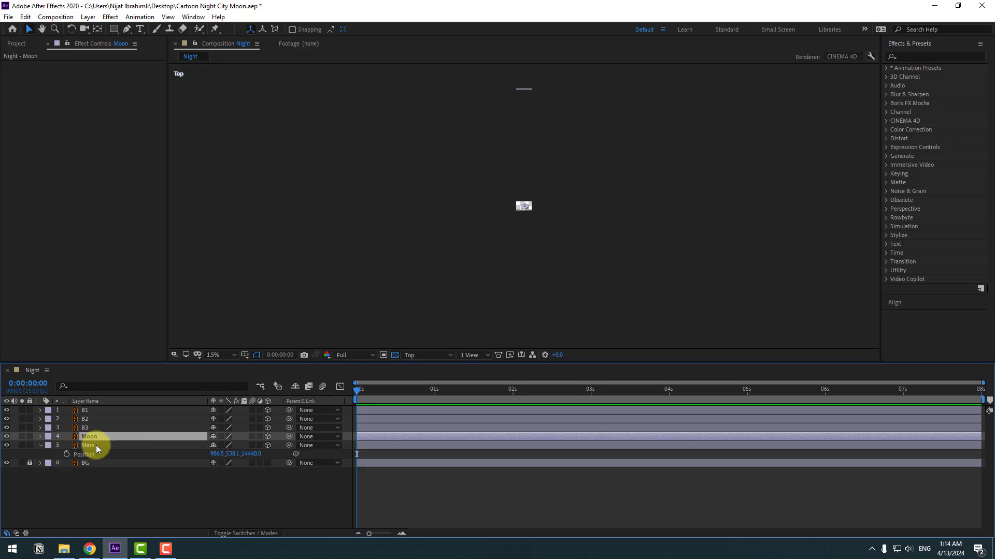
key(p)
drag(247, 450, 818, 337)
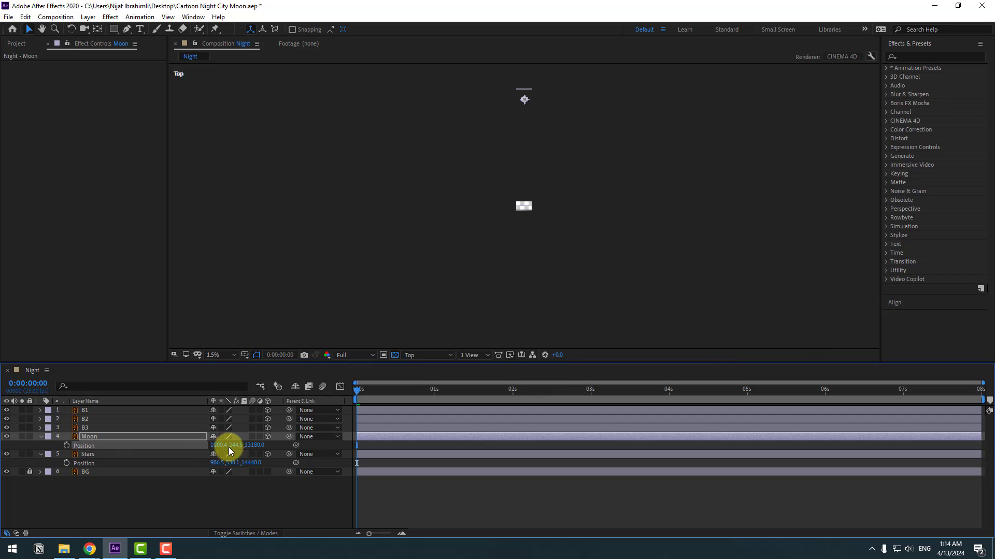
Step: Set the Z positions of B3, B2 and B1 to 11270, 8350 and 4040
click(83, 430)
key(p)
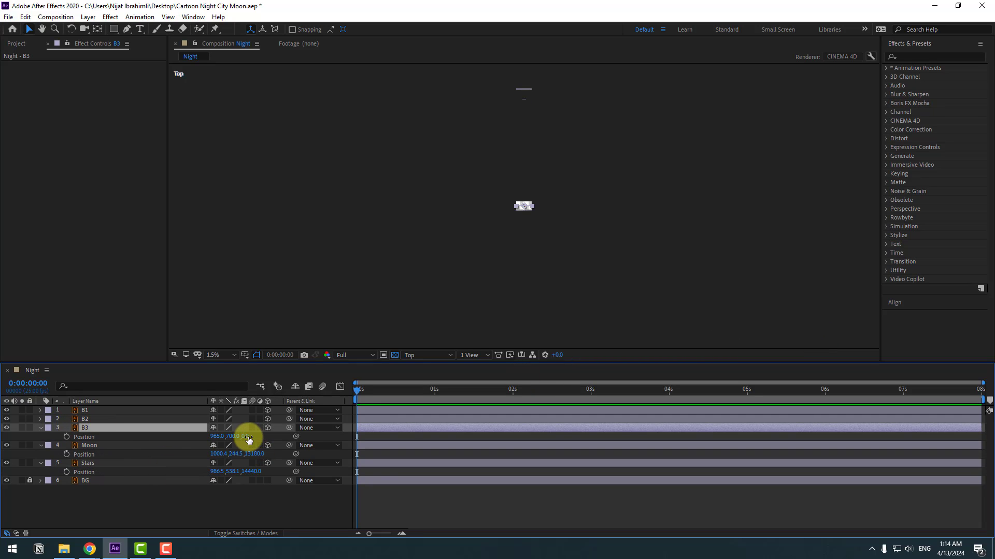
drag(249, 440, 726, 337)
click(86, 426)
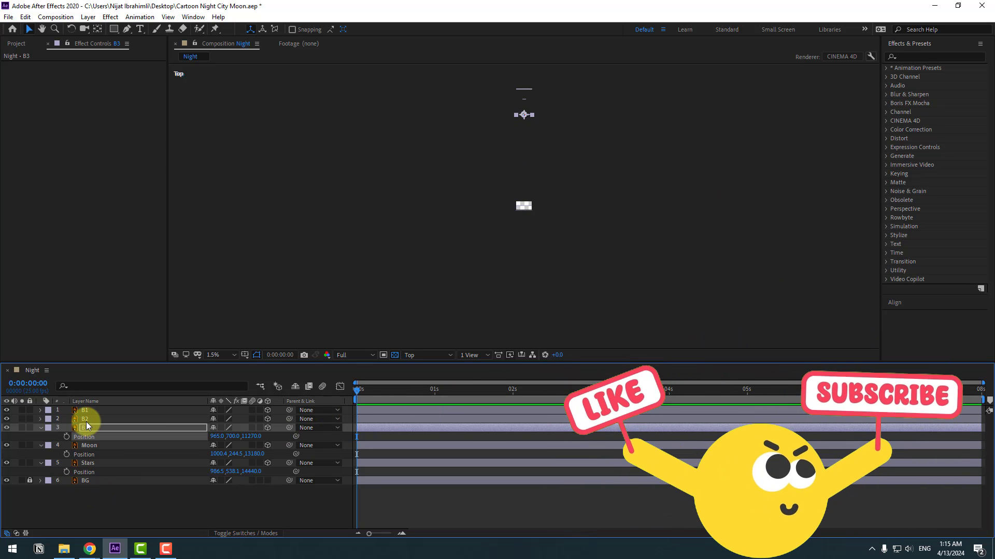
click(86, 421)
key(p)
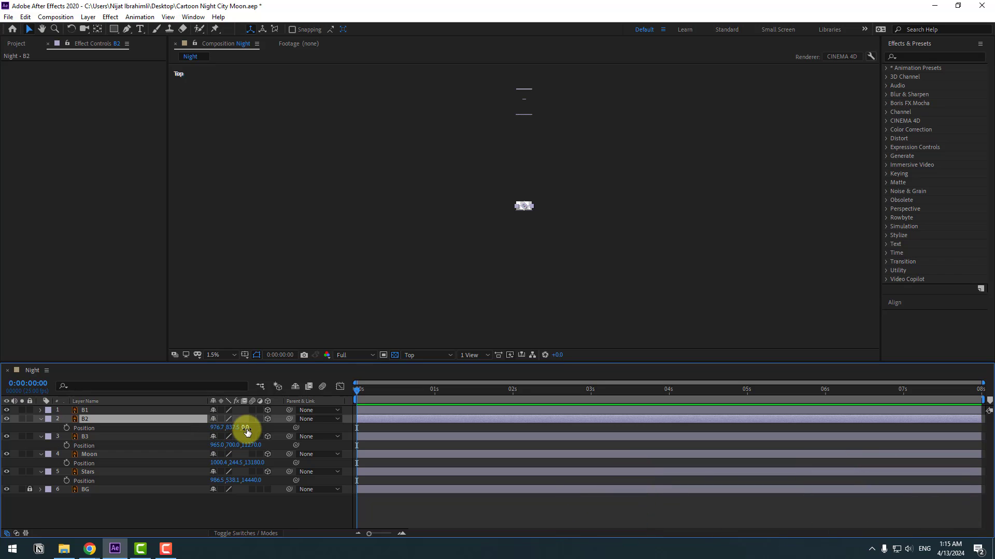
drag(247, 432, 603, 353)
click(147, 412)
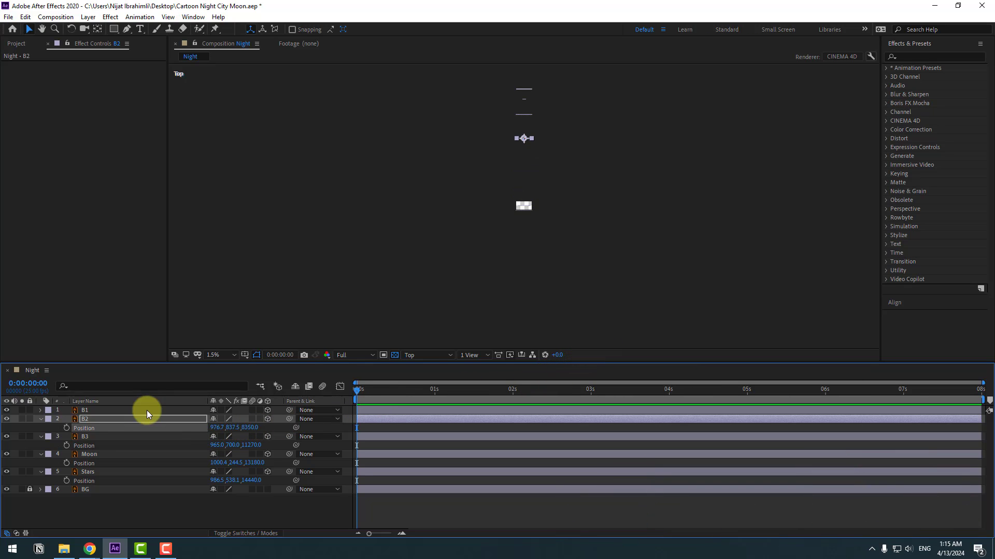
click(84, 412)
key(p)
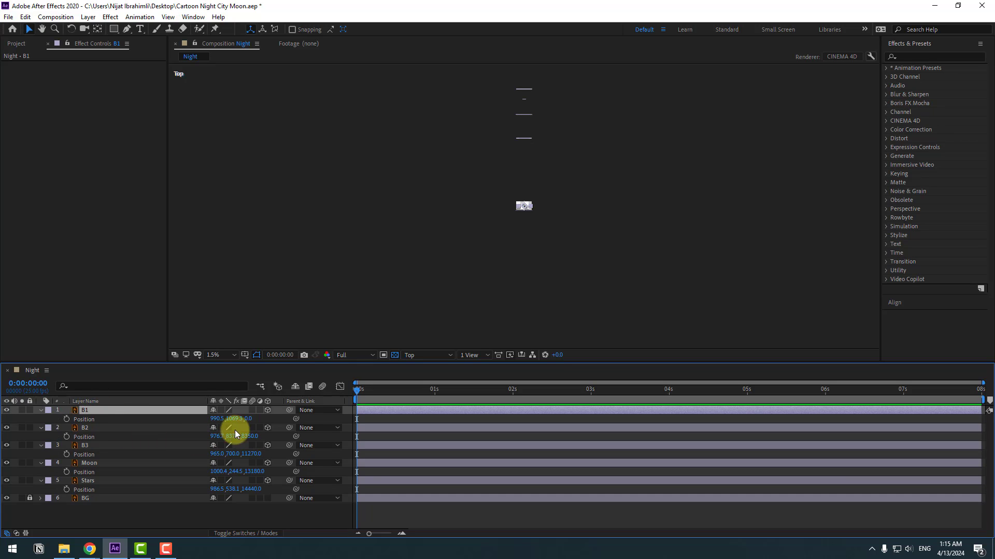
drag(247, 421, 422, 381)
Step: Create a new solid layer named 'Stars'
click(66, 516)
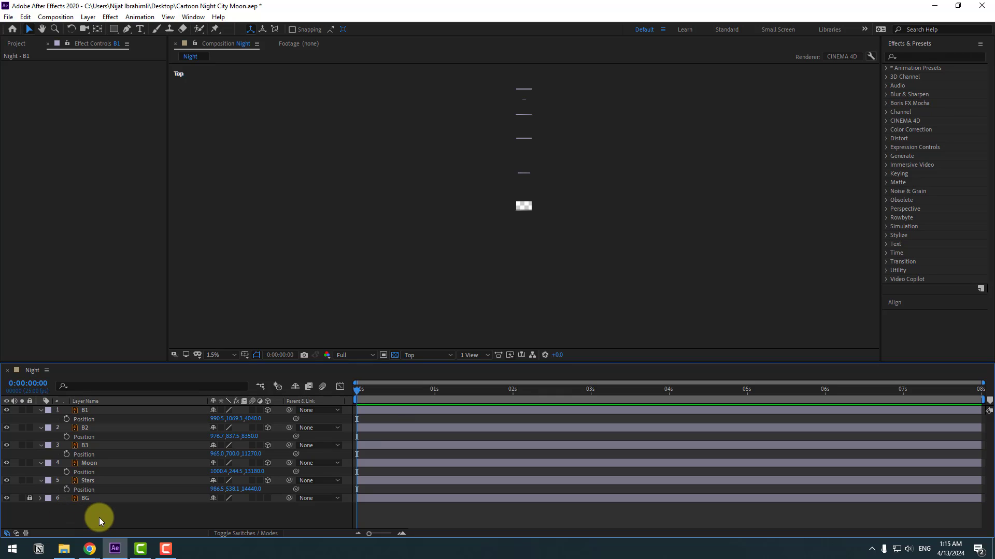
right_click(102, 516)
mouse_move(201, 401)
click(275, 414)
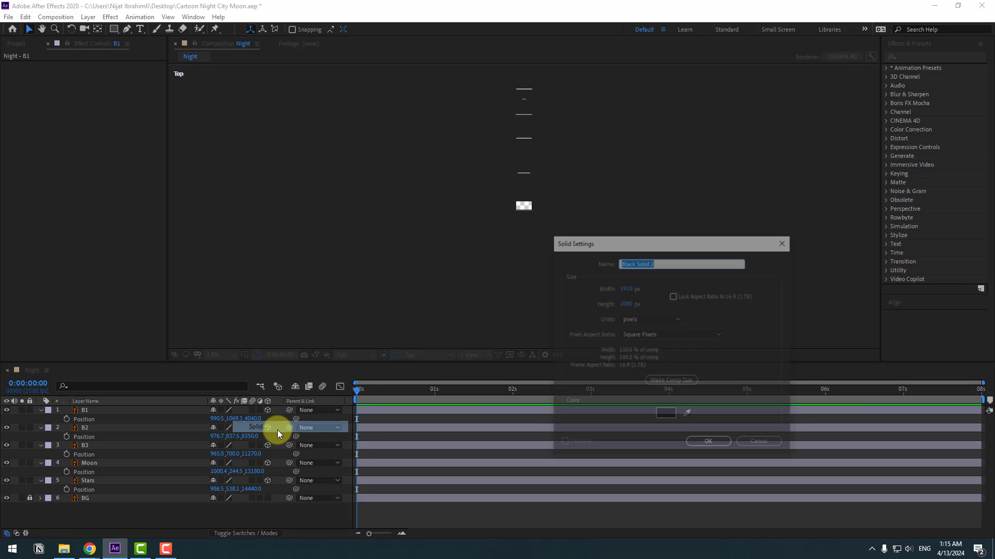
text(Stars)
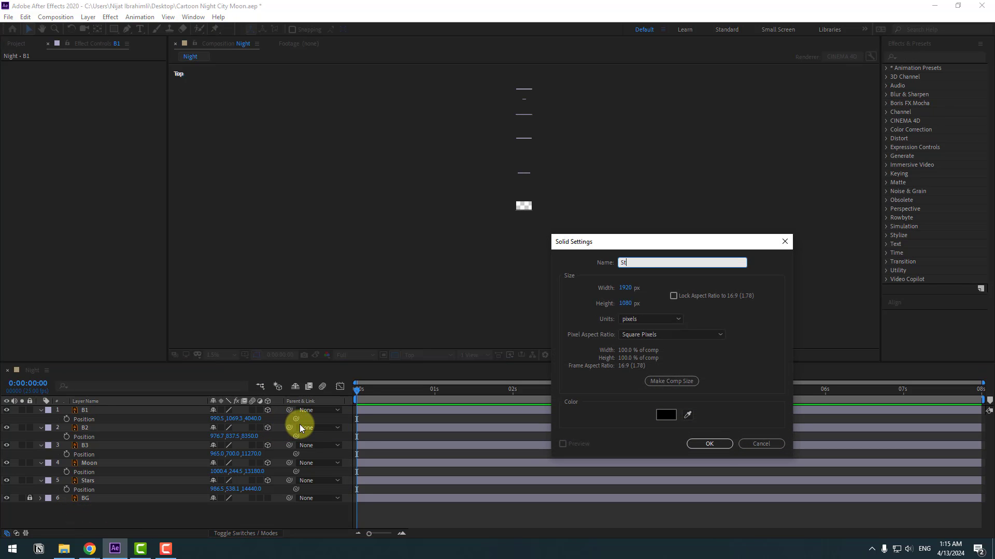
click(710, 447)
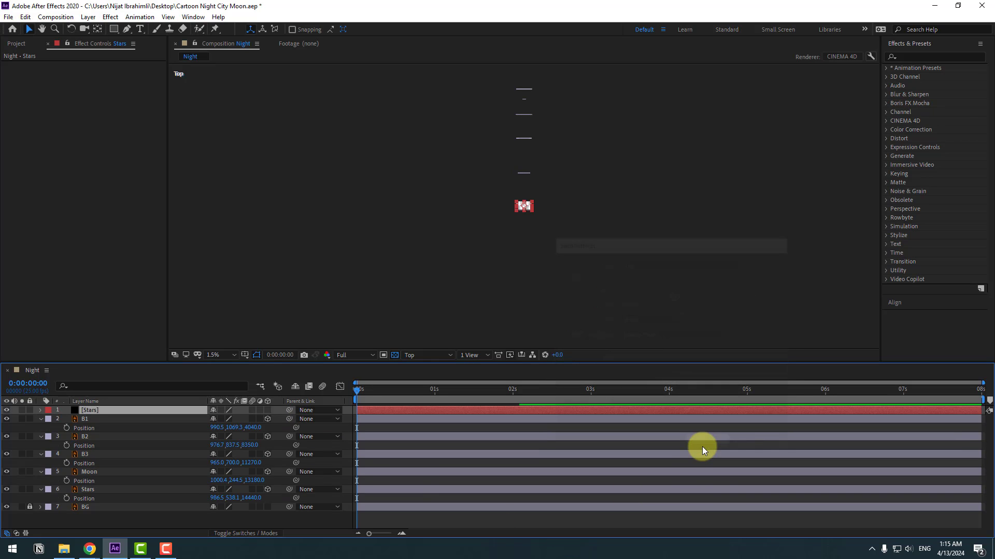
Step: Make the Stars solid 3D above BG at Z 15560 and delete the old Stars layer
click(267, 409)
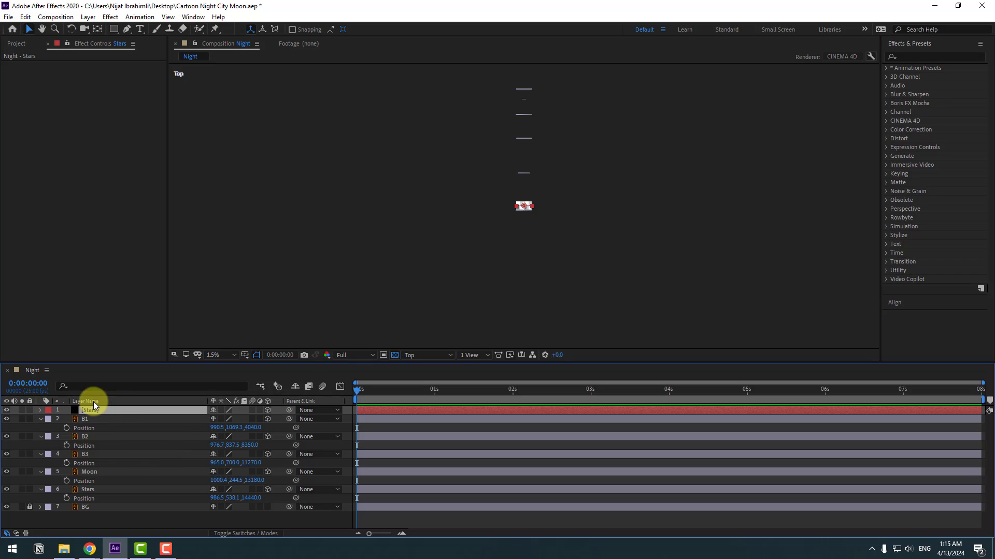
drag(93, 407, 107, 498)
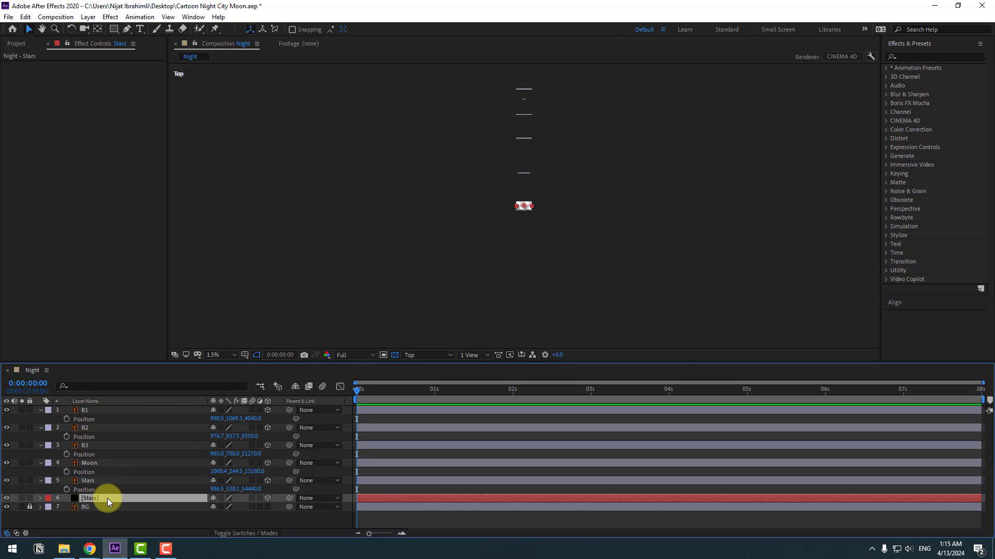
key(p)
drag(249, 508, 354, 484)
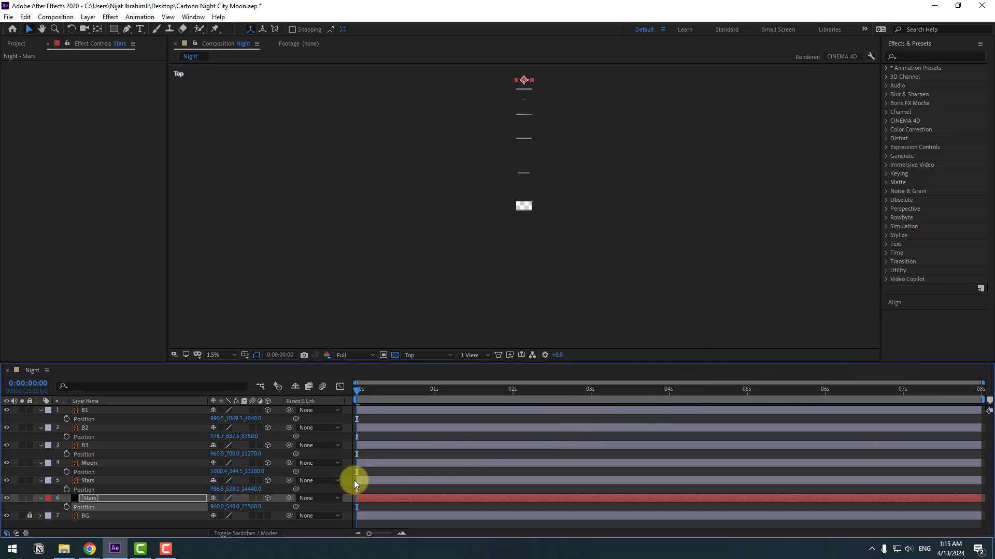
click(86, 483)
key(Delete)
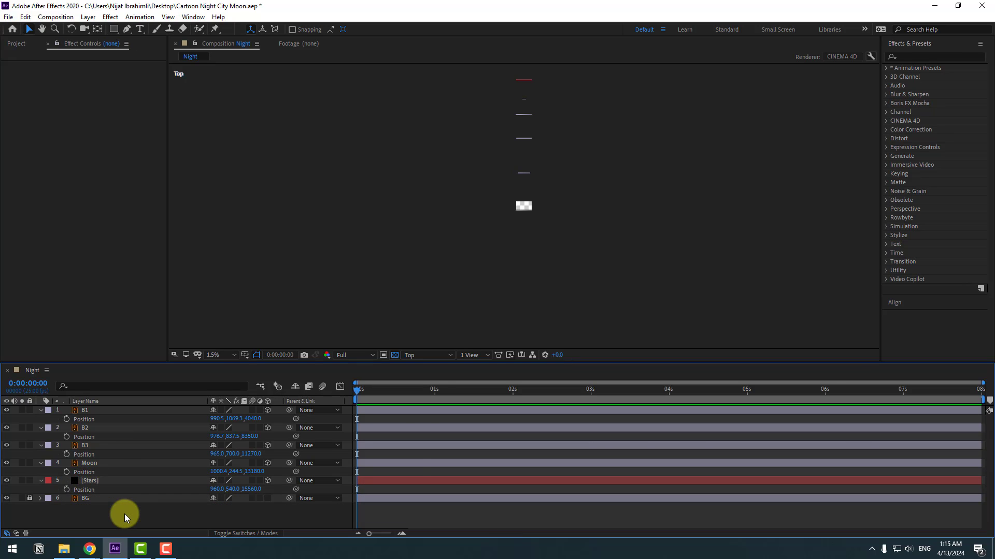
Step: View the scene through the Active Camera and fit the composition in the viewer
click(431, 357)
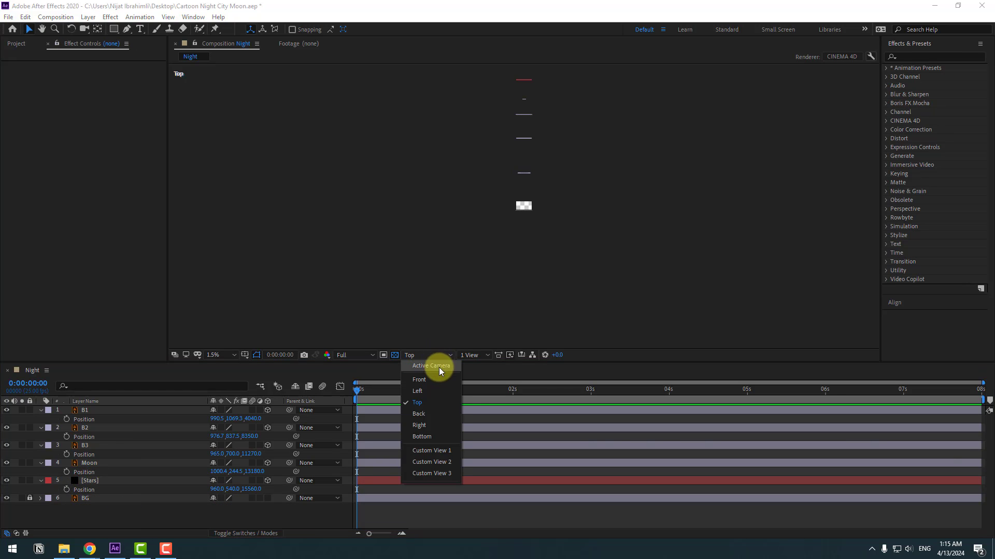
click(439, 366)
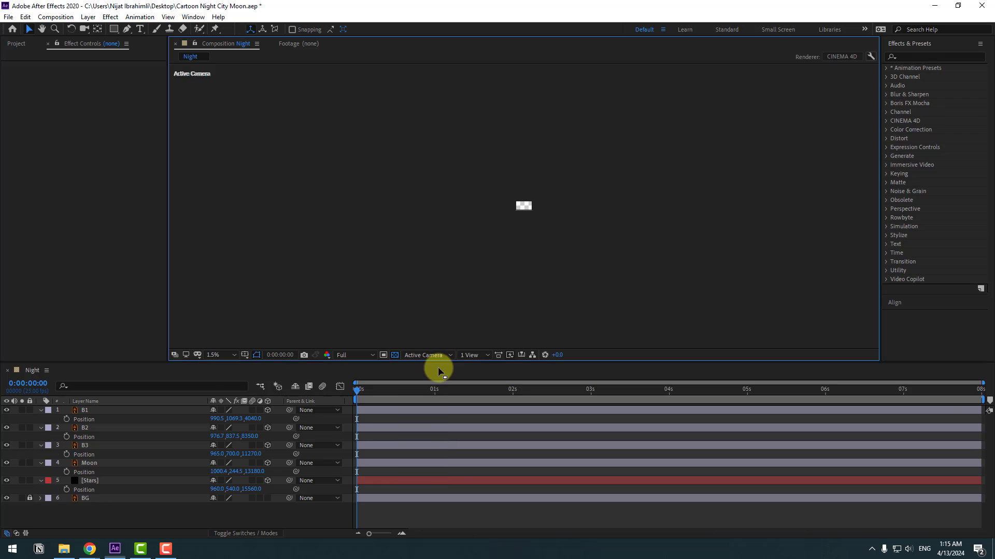
click(228, 355)
click(256, 182)
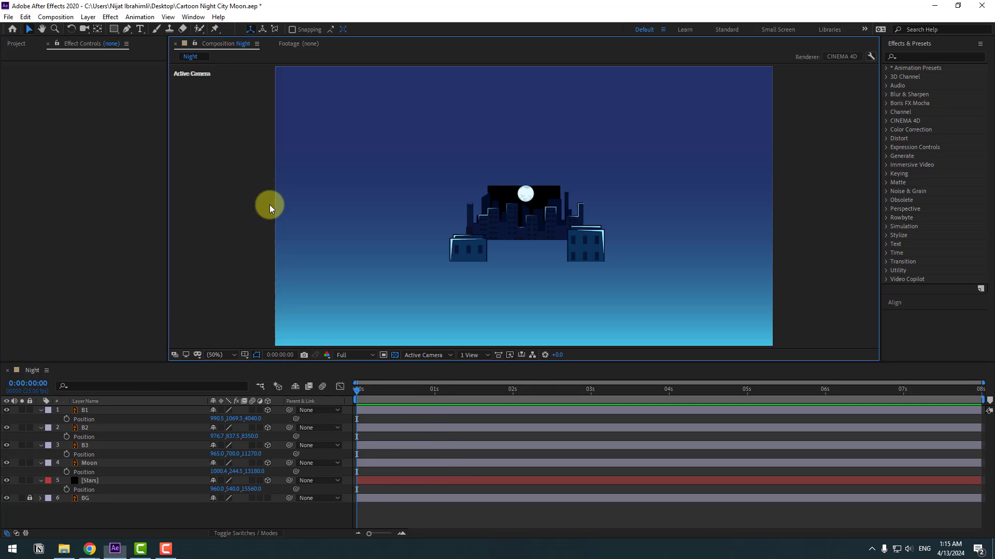
Step: Scale B3 to about 545% and lower preview resolution to Quarter
click(88, 447)
key(s)
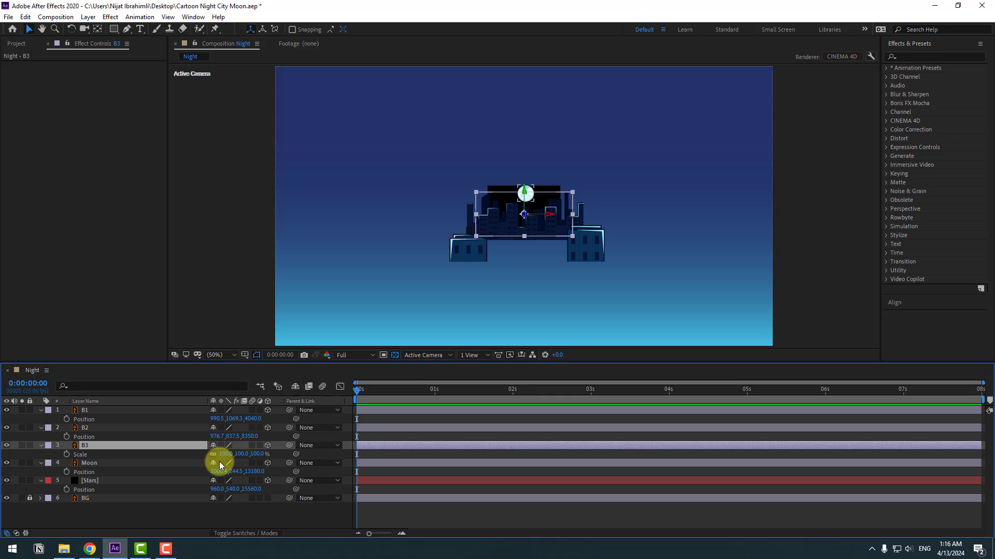
drag(224, 459, 445, 405)
click(354, 356)
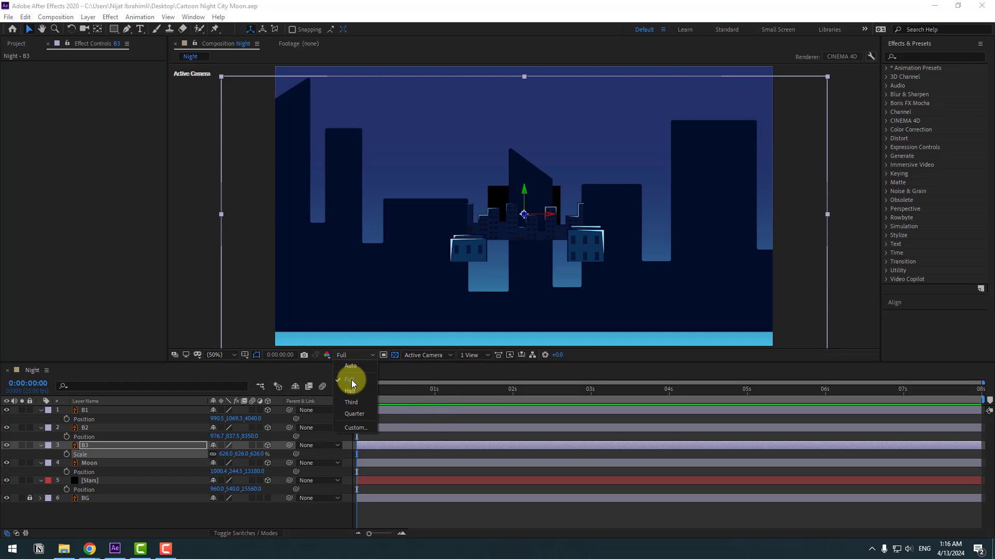
click(354, 414)
drag(222, 456, 176, 461)
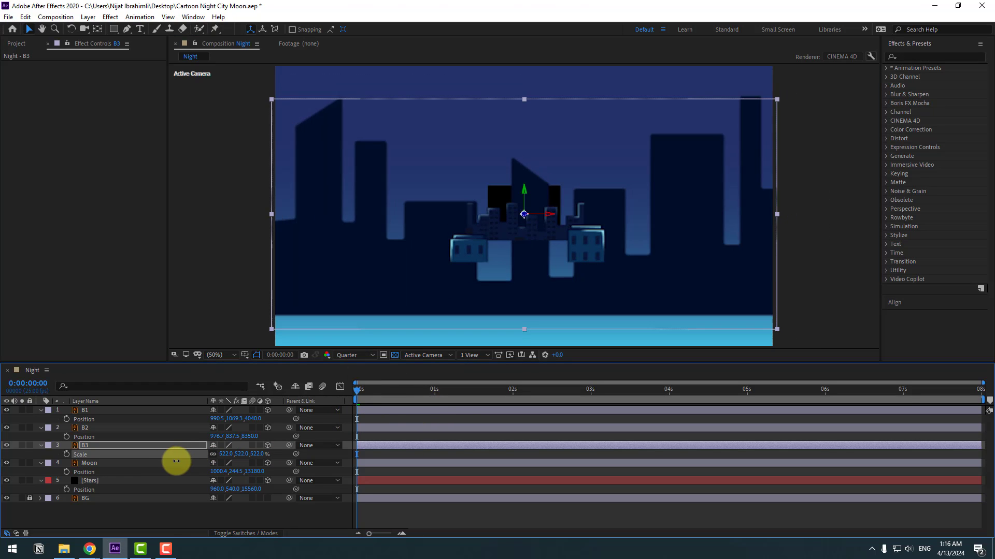
click(41, 446)
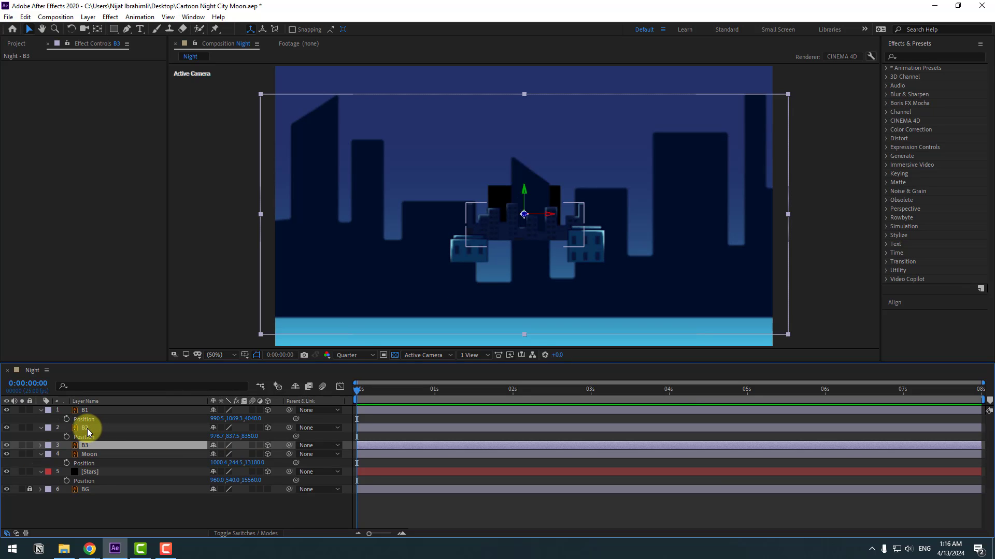
Step: Scale the B2 buildings up to about 437%
click(87, 428)
key(s)
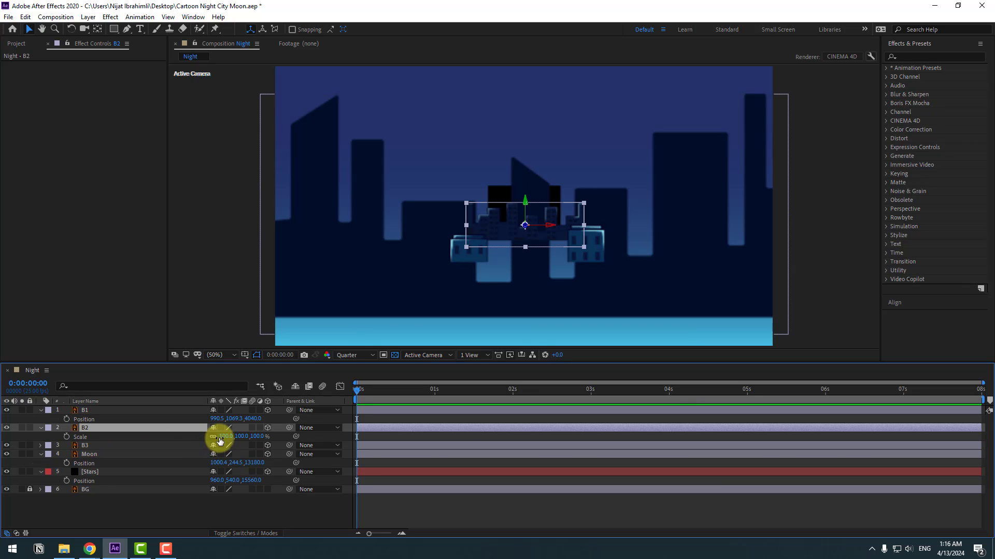
drag(230, 437, 344, 406)
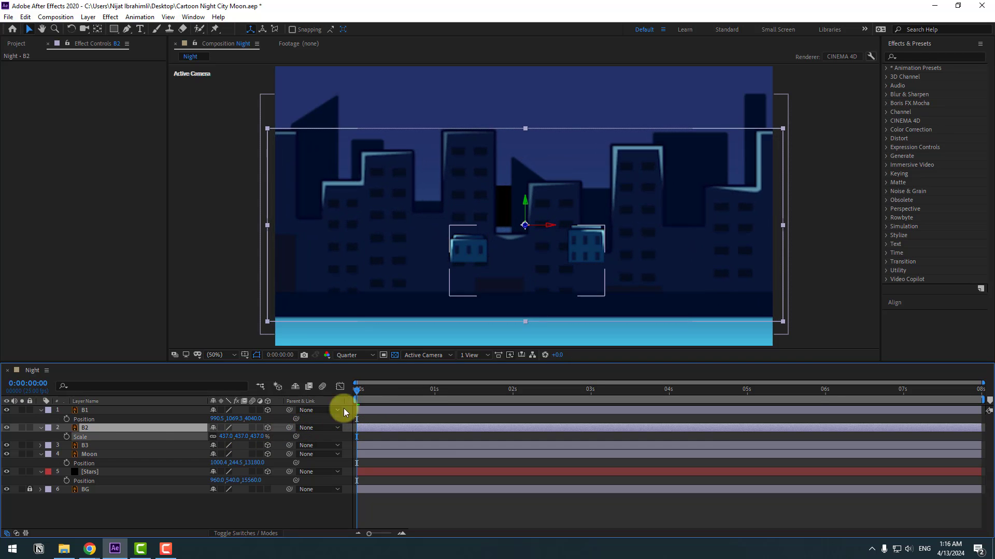
click(87, 412)
Step: Scale the B1 buildings up to 295%
key(s)
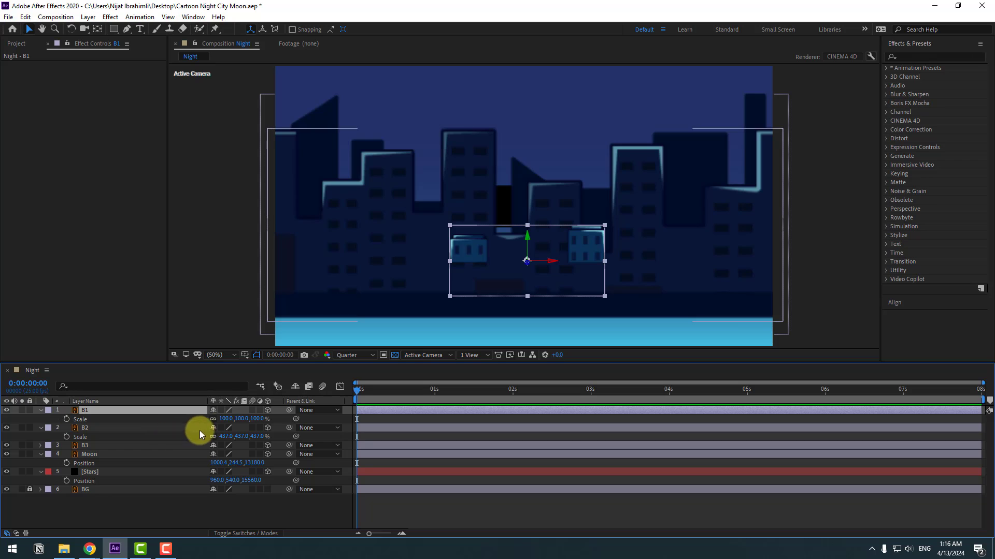
drag(226, 420, 307, 402)
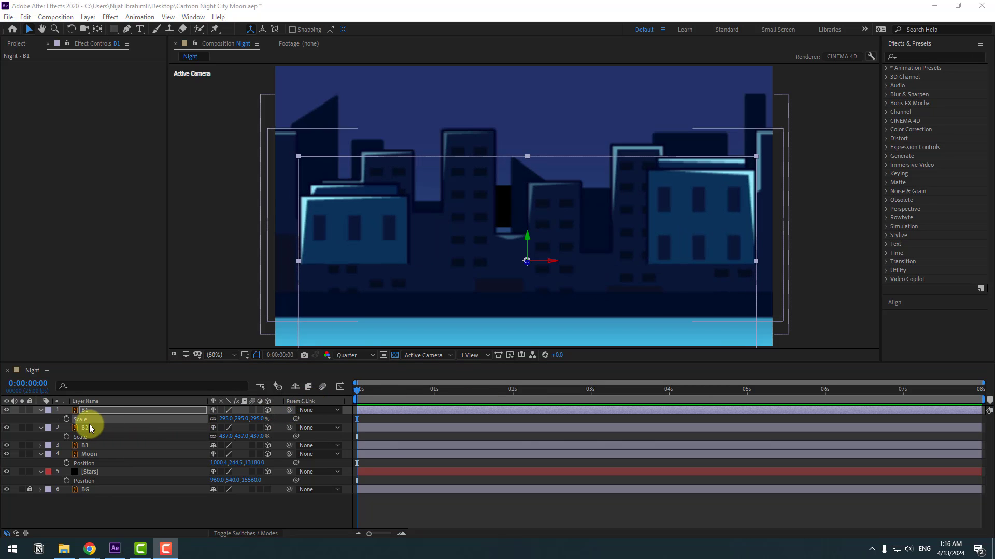
key(Return)
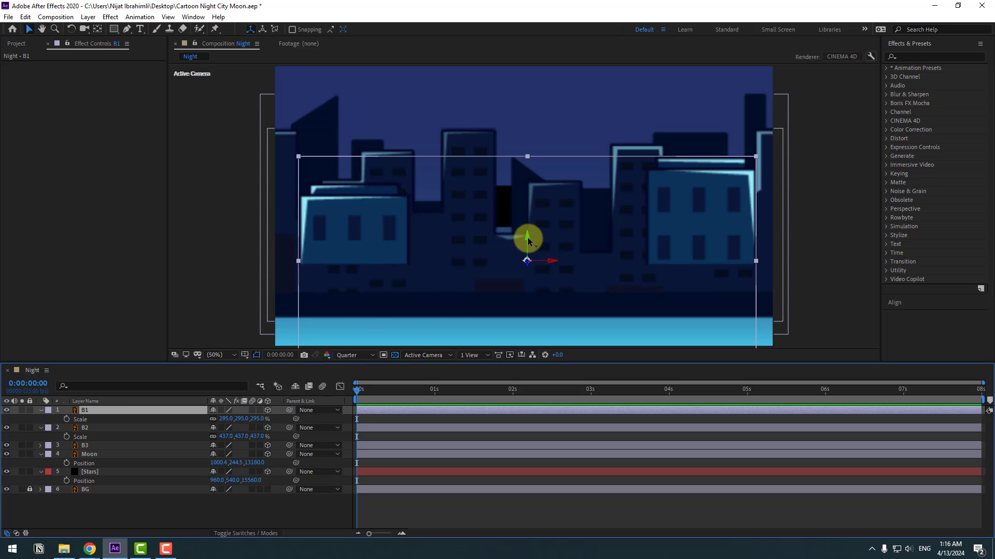
Step: Lower the B1, B2 and B3 buildings in the frame along Y
drag(528, 239, 501, 456)
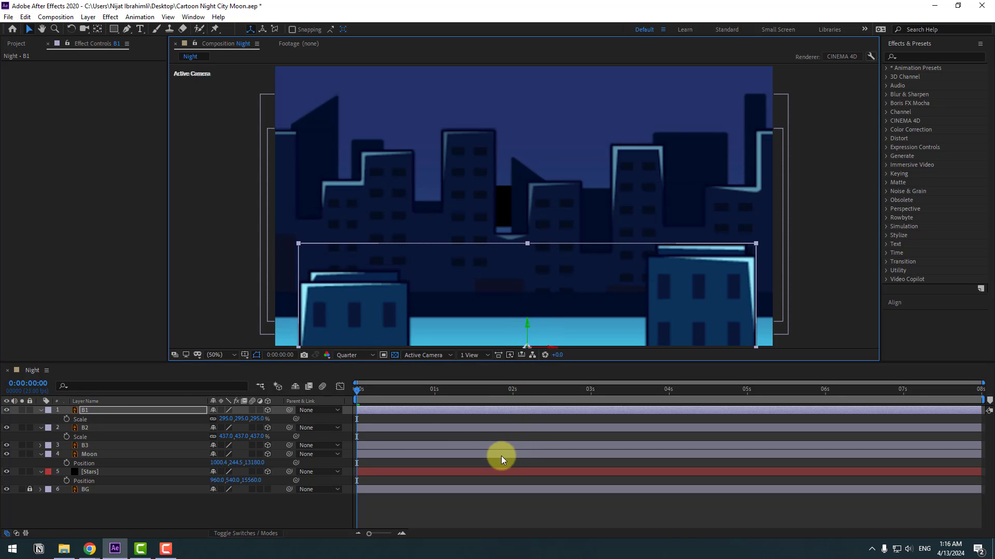
click(87, 430)
drag(522, 201, 478, 467)
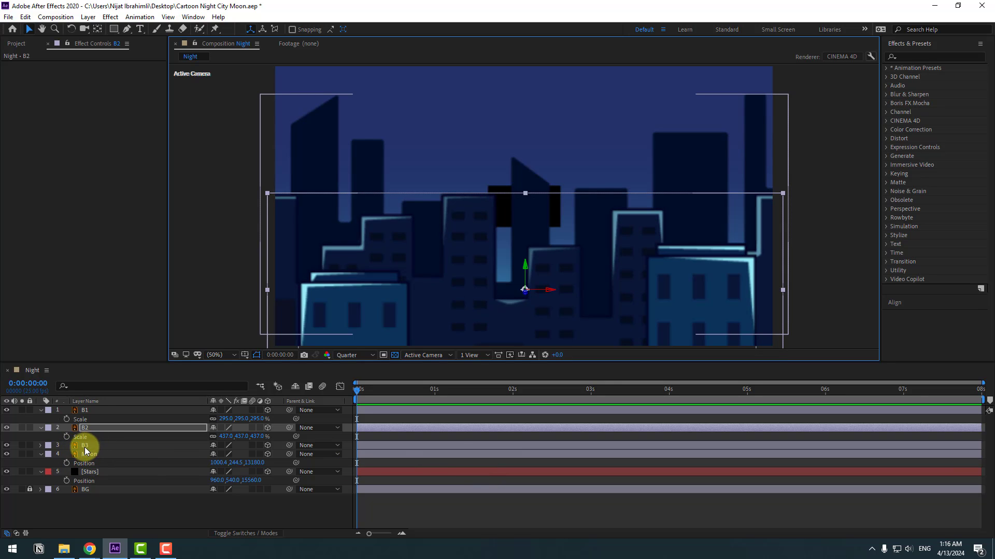
click(85, 446)
drag(522, 187, 508, 285)
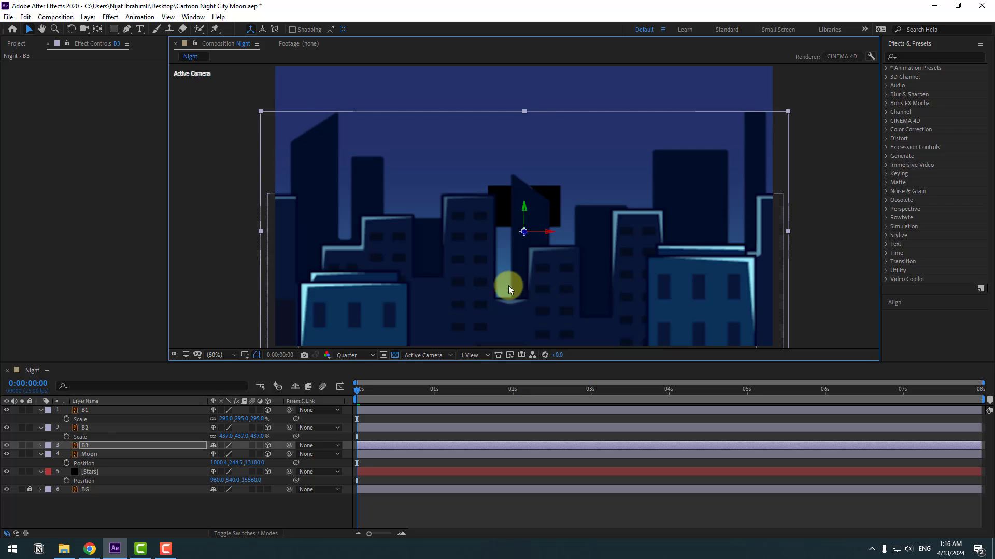
click(91, 455)
Step: Scale the Moon to 777% and nudge it slightly lower
click(92, 455)
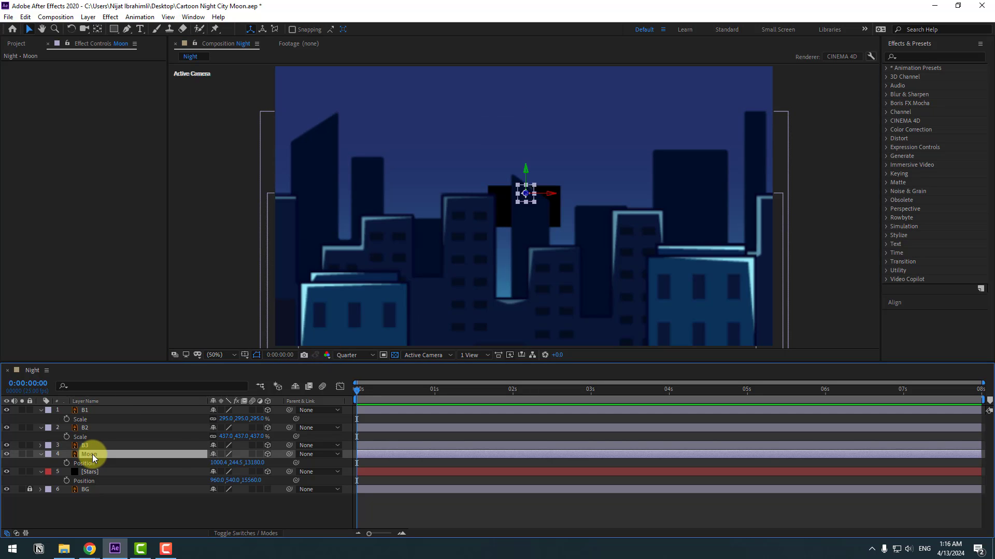
key(s)
drag(222, 468, 483, 381)
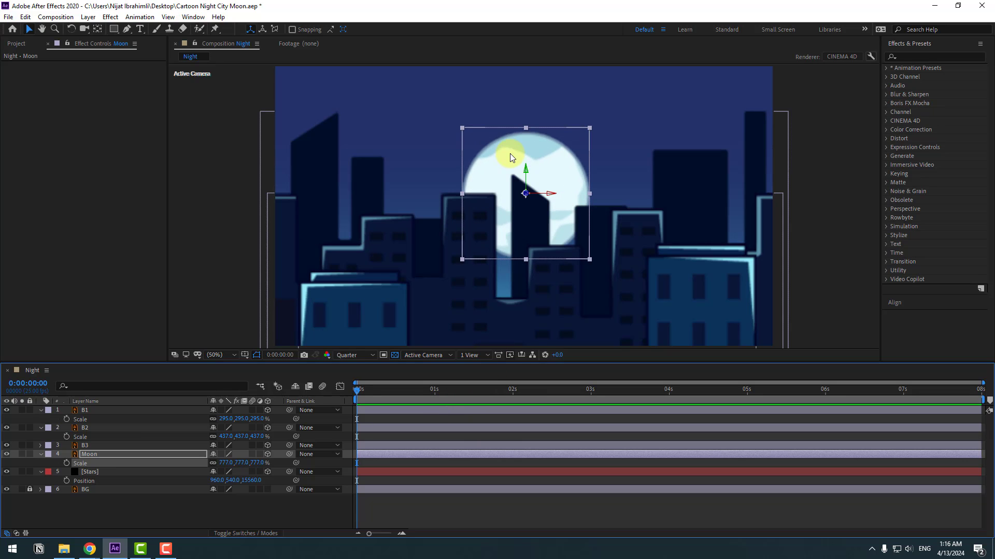
drag(524, 167, 507, 199)
click(133, 501)
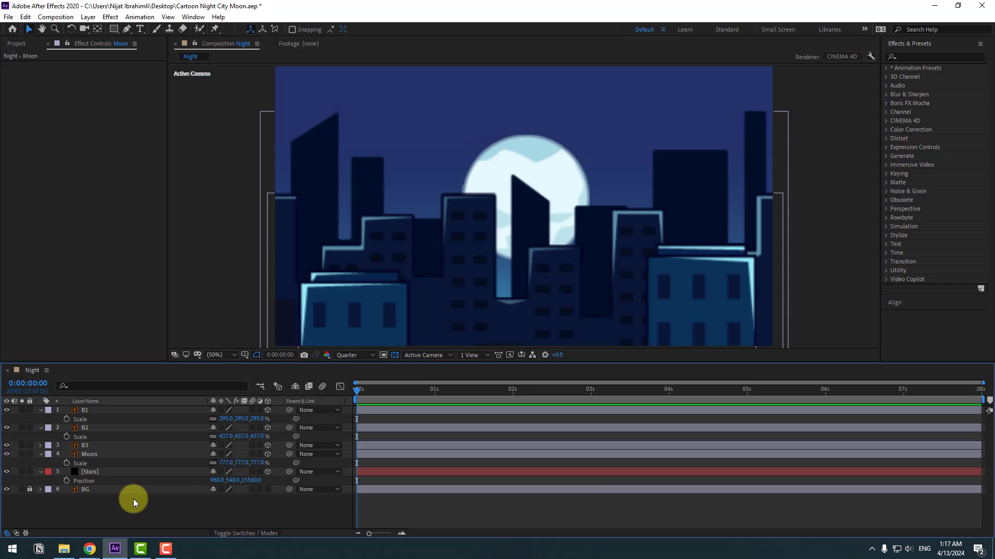
Step: Add a new Camera 1 layer with default settings
right_click(120, 515)
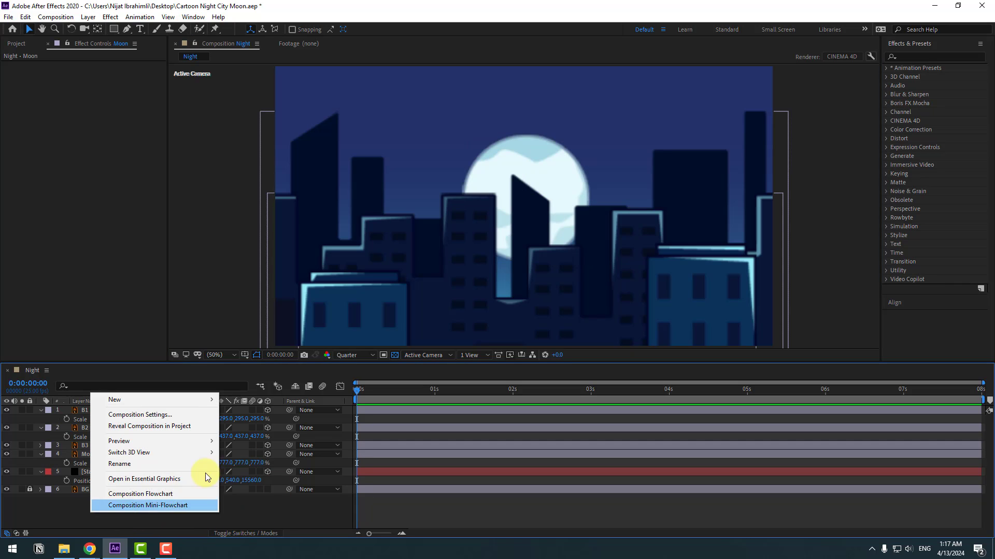
mouse_move(187, 402)
click(251, 450)
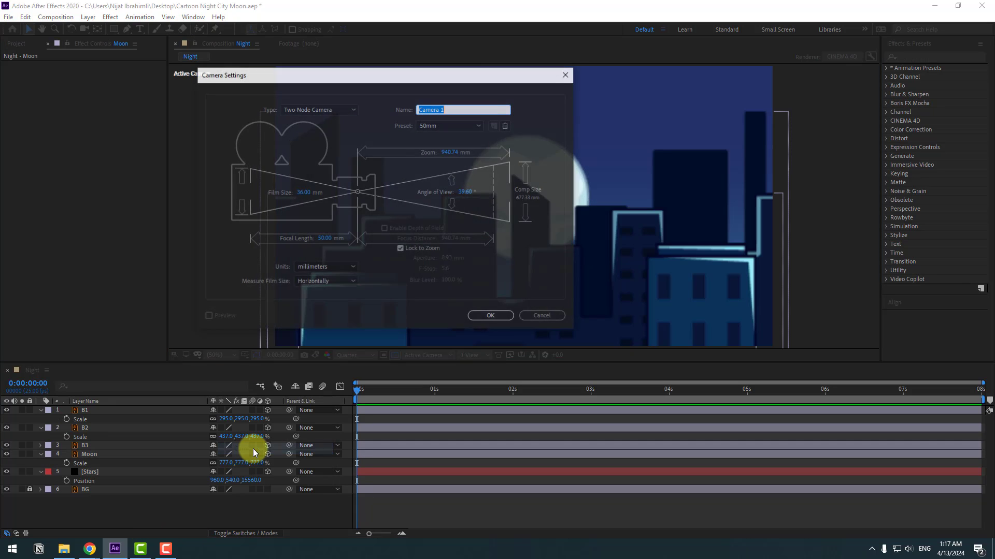
click(496, 316)
Step: Scale the Stars layer up to about 689%
click(89, 483)
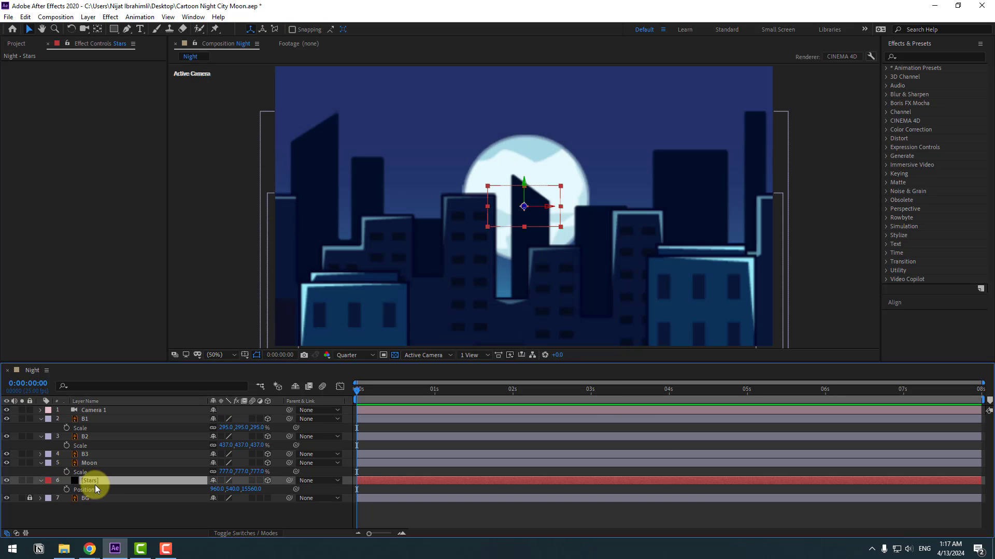
key(s)
drag(225, 489, 468, 429)
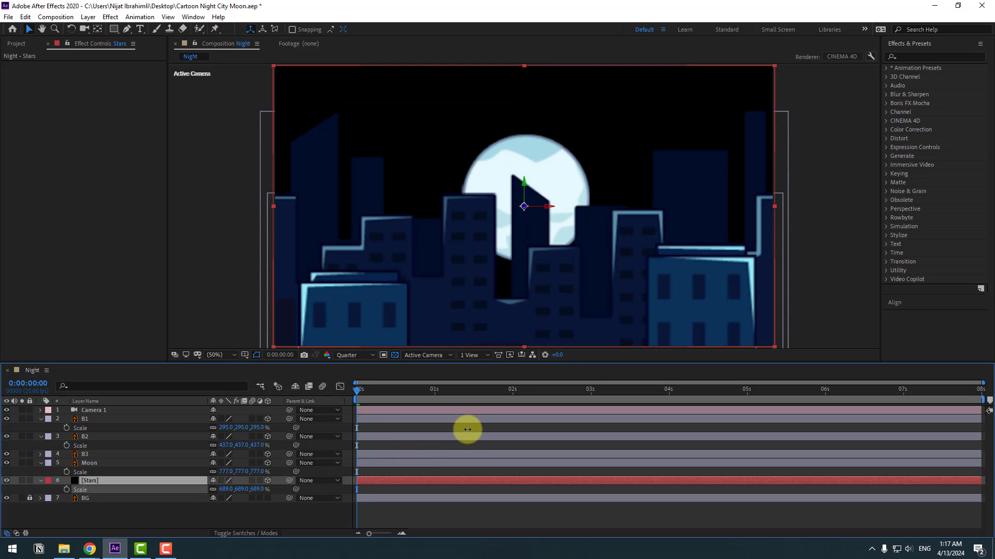
Step: Solo Stars, apply CC Particle World to it, and show a black background
click(23, 481)
click(917, 57)
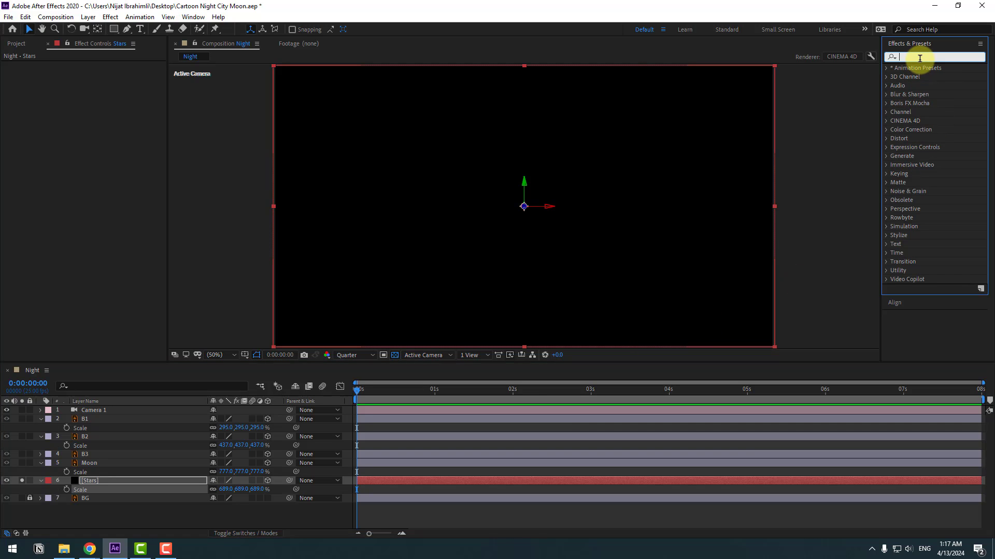
text(cc p)
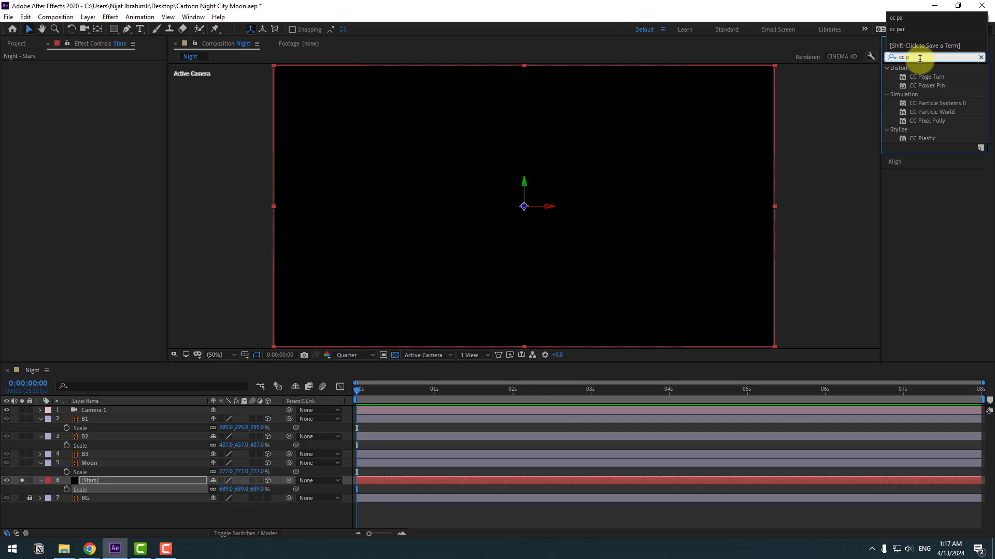
drag(922, 115, 86, 483)
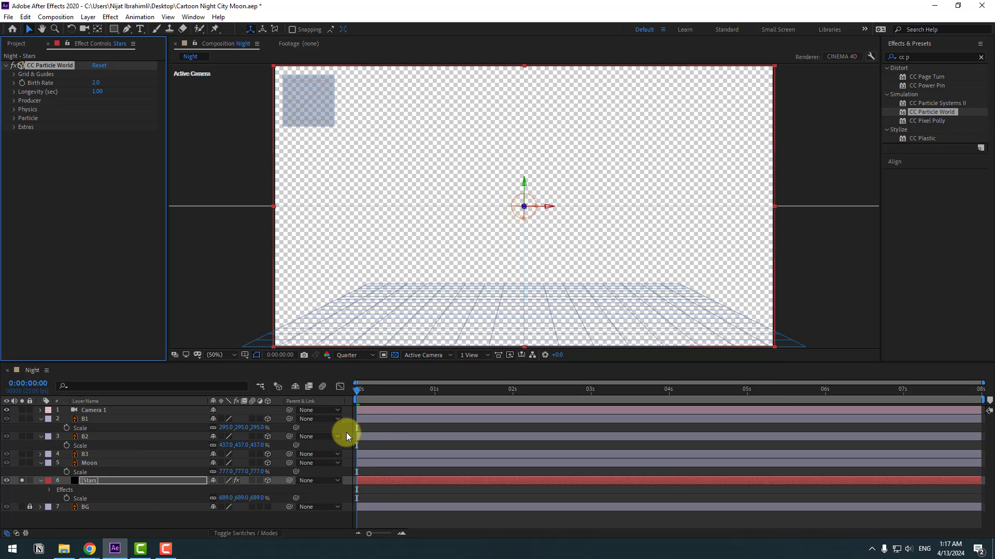
click(394, 355)
drag(369, 388, 429, 388)
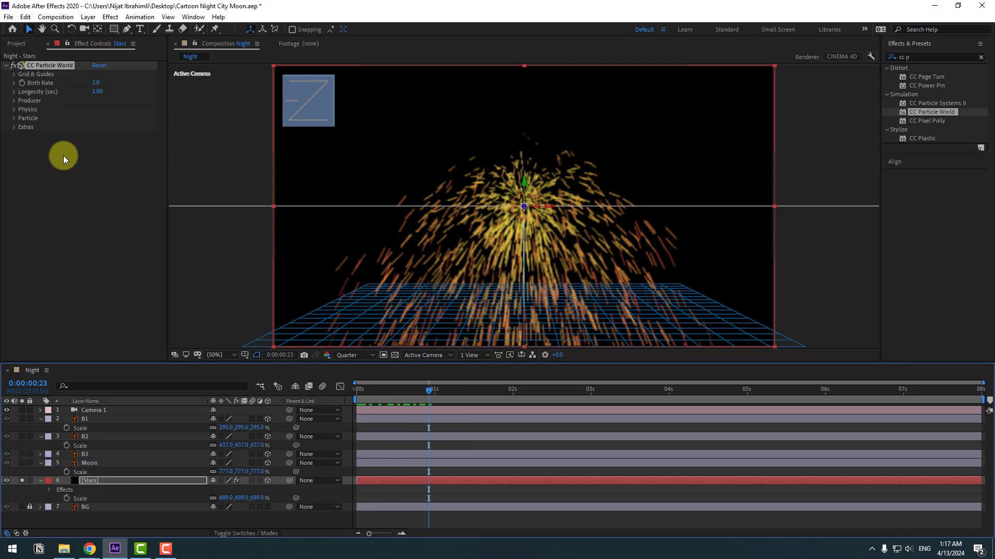
Step: Set the Physics Velocity and Gravity of CC Particle World to 0
click(15, 109)
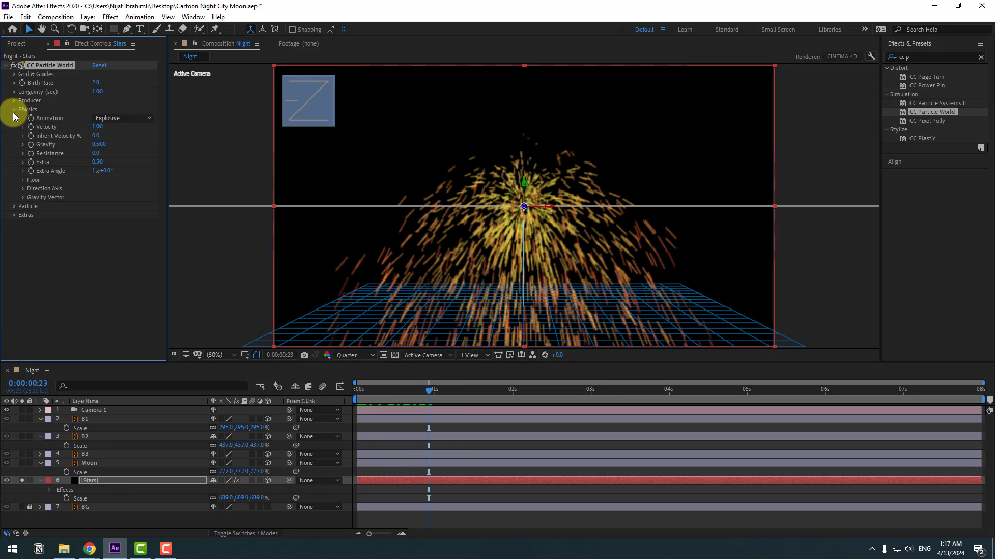
click(96, 128)
text(0)
key(Return)
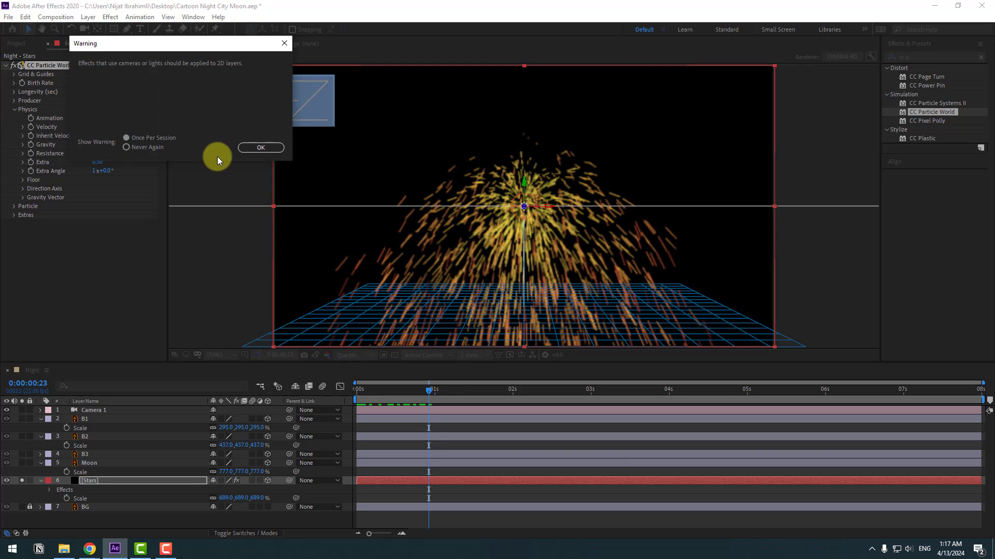
click(247, 151)
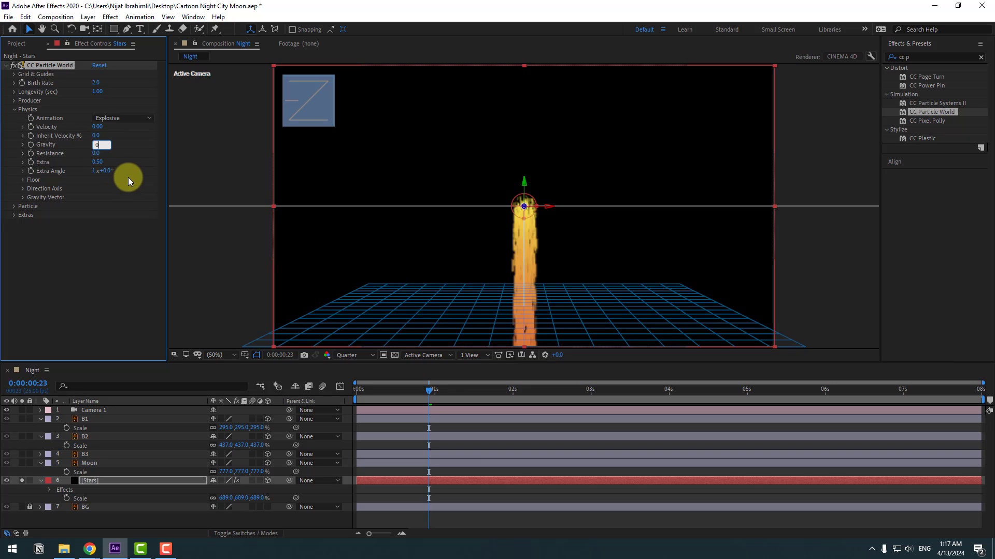
text(0)
key(Return)
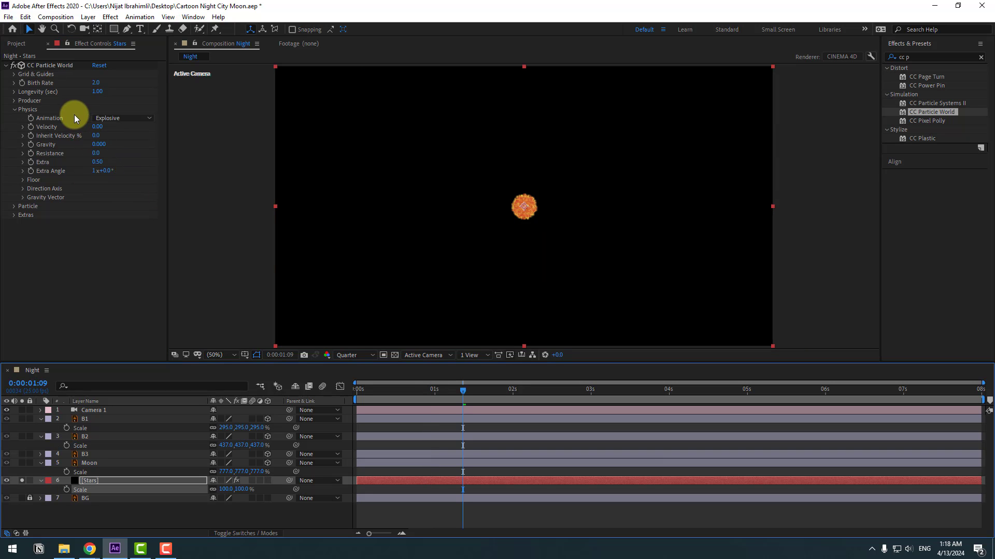
Step: Change the CC Particle World Particle Type to Star
click(14, 110)
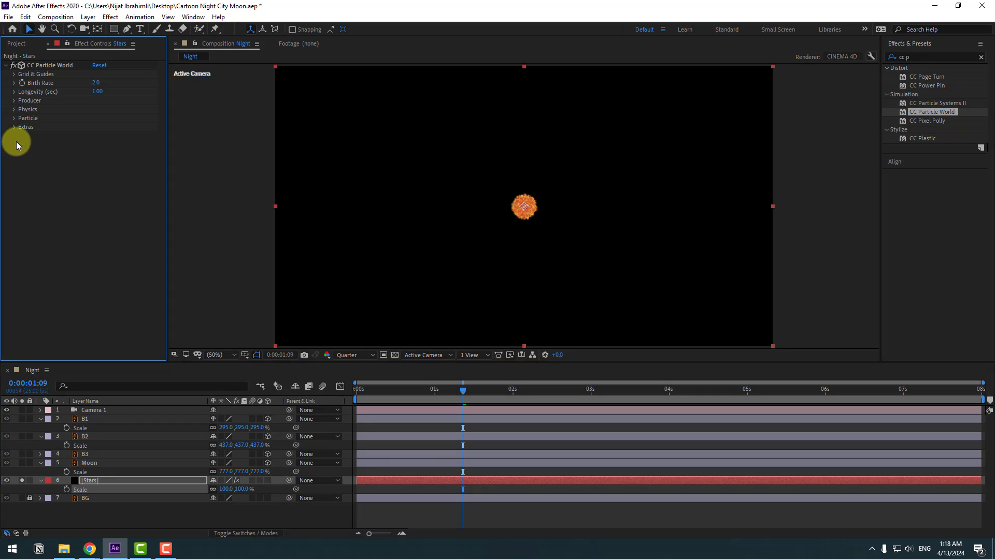
click(13, 119)
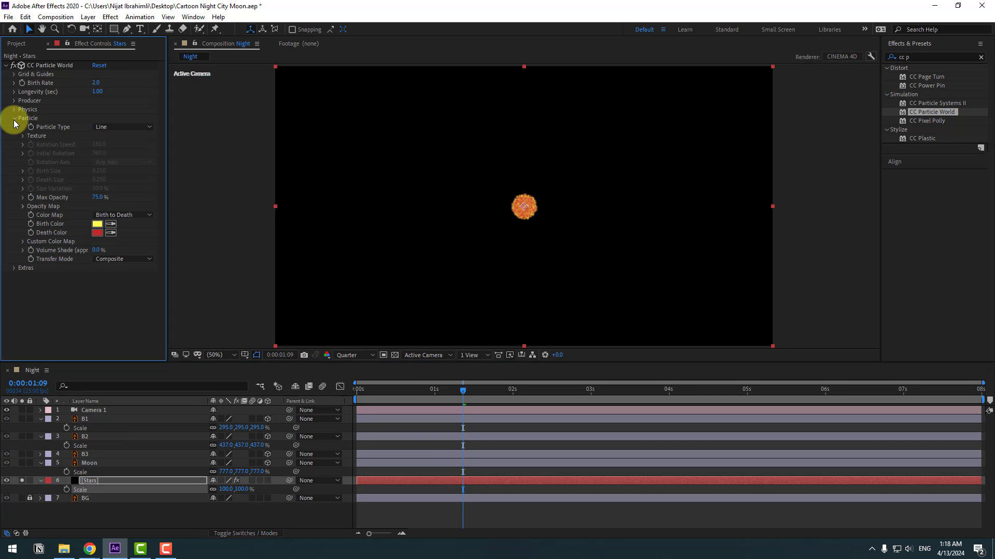
click(111, 127)
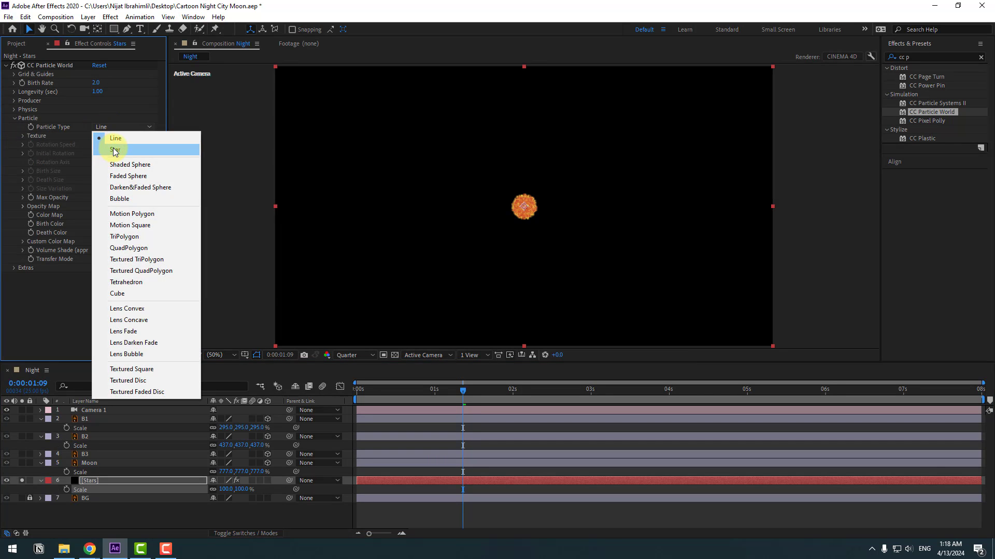
click(115, 150)
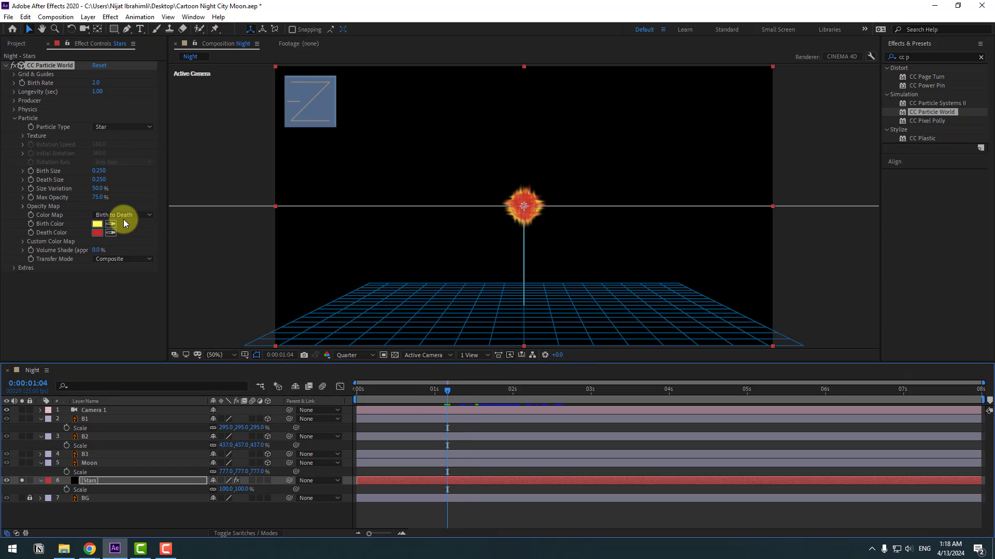
Step: Set Producer Radius X/Y/Z to 0.605, 0.465, 0.505 and Birth Rate to 0.4
click(14, 100)
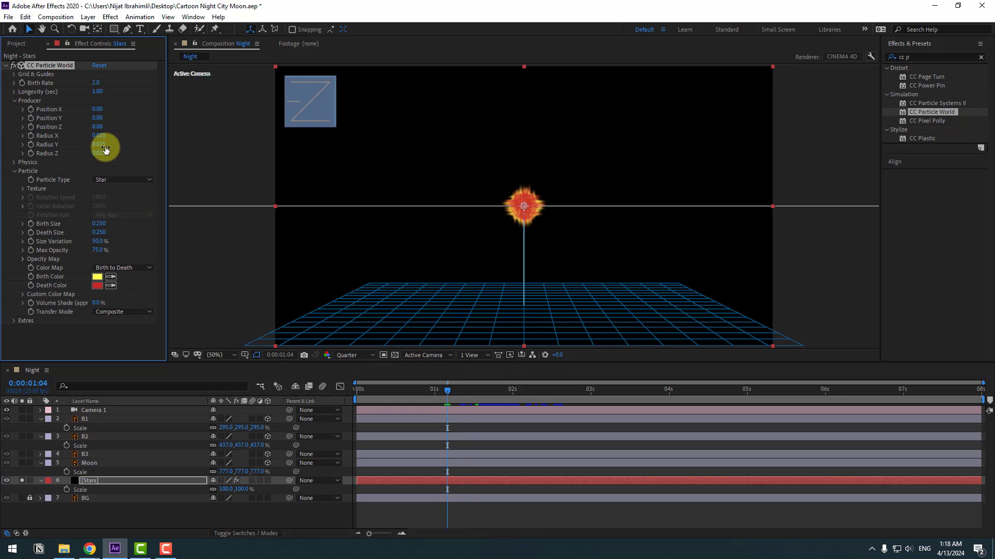
mouse_move(115, 135)
mouse_down()
mouse_move(131, 133)
mouse_move(111, 133)
mouse_move(122, 132)
mouse_move(111, 150)
mouse_up()
mouse_move(459, 402)
mouse_down()
mouse_move(507, 386)
mouse_move(393, 399)
mouse_move(453, 389)
mouse_up()
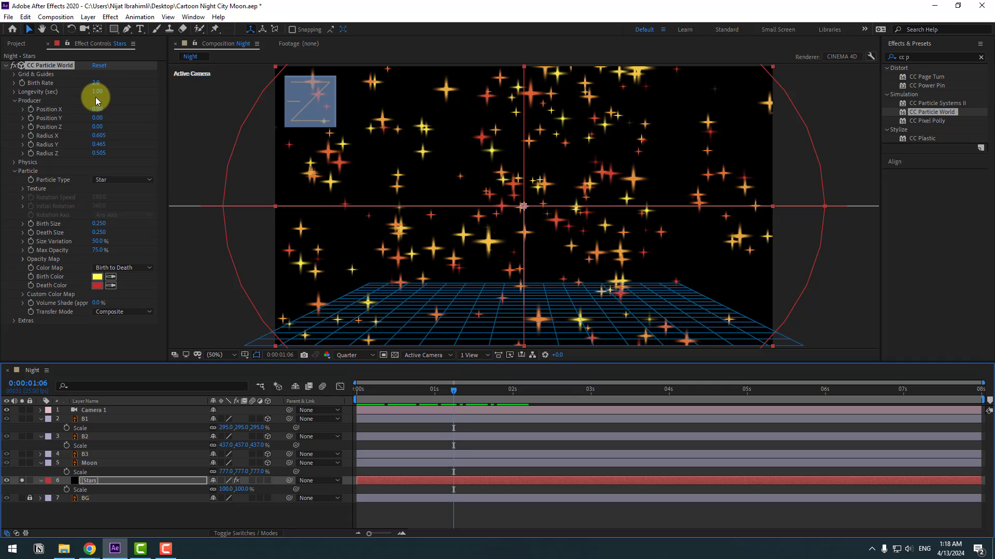
mouse_move(100, 84)
mouse_down()
mouse_move(73, 89)
mouse_move(98, 82)
mouse_move(84, 85)
mouse_up()
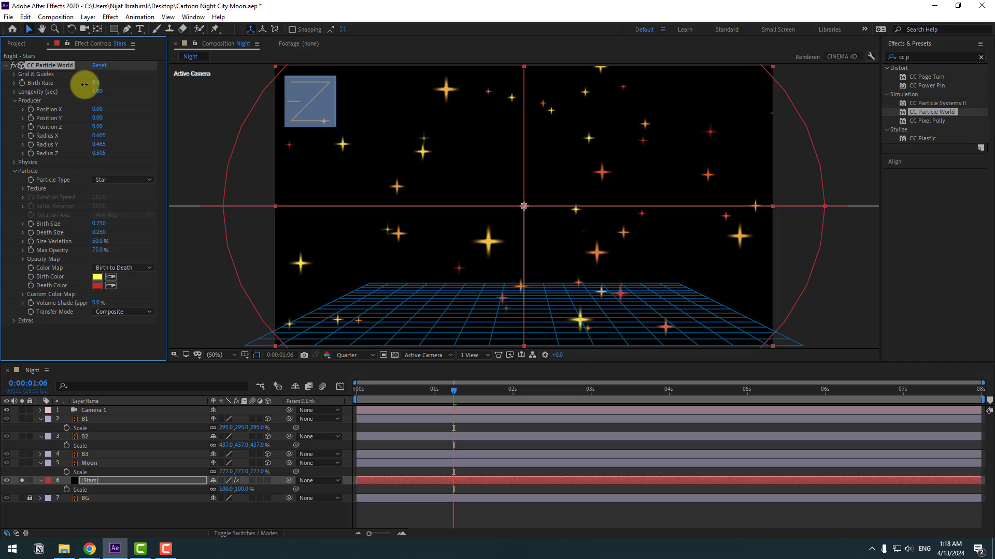
Step: Set the stars' Birth Color to white
click(98, 281)
drag(284, 440, 254, 386)
click(484, 392)
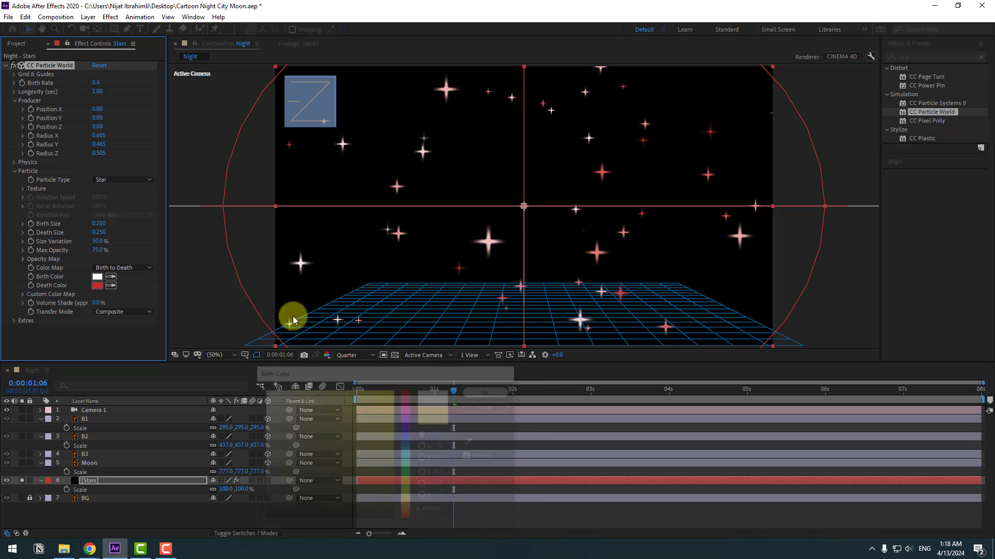
Step: Set Death Color to pale blue 9BDFFF and preview the stars
click(97, 286)
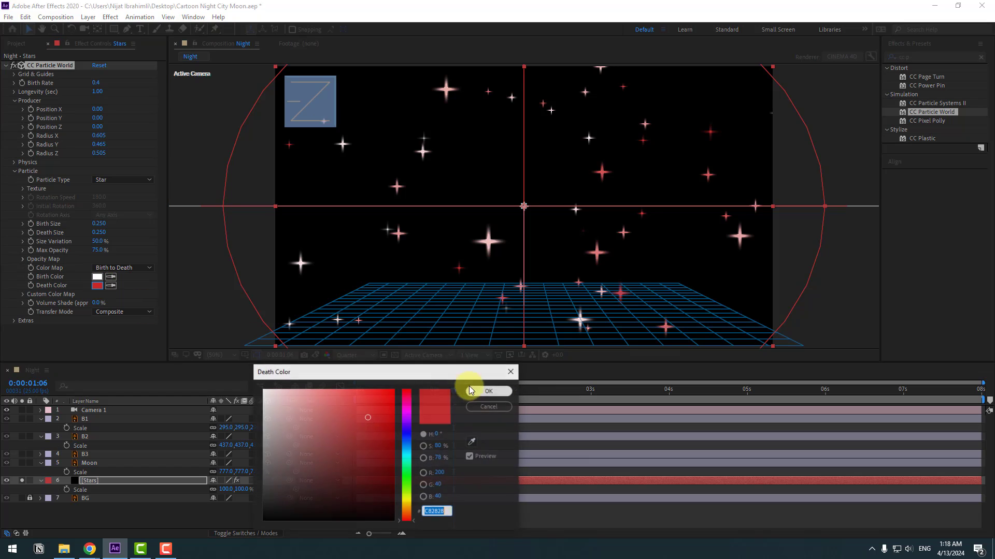
click(406, 448)
drag(323, 409, 313, 387)
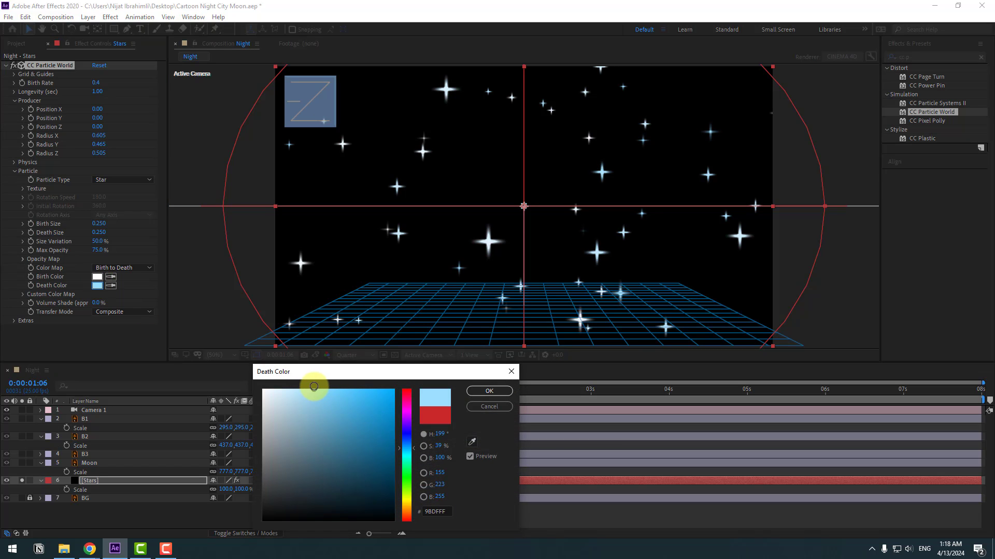
click(489, 391)
key(space)
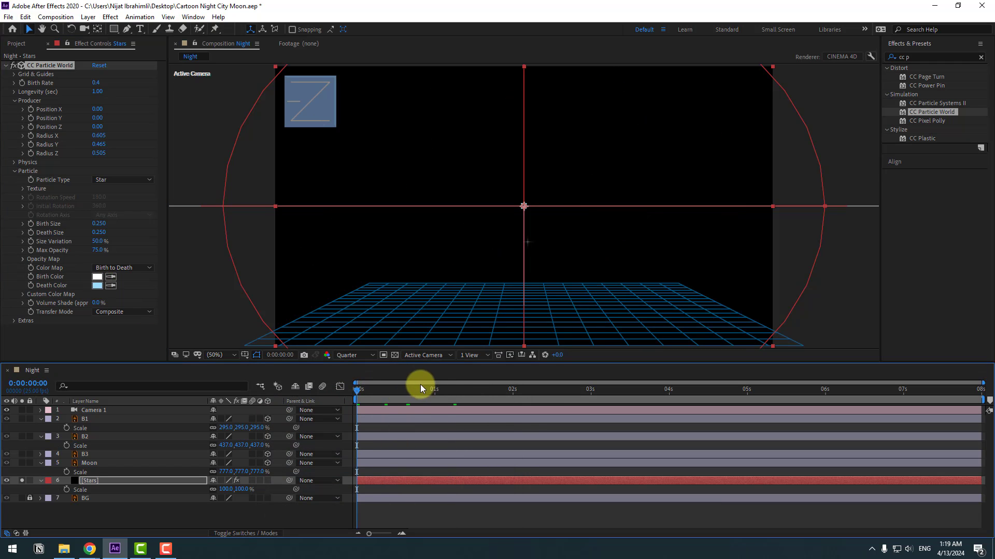
click(469, 392)
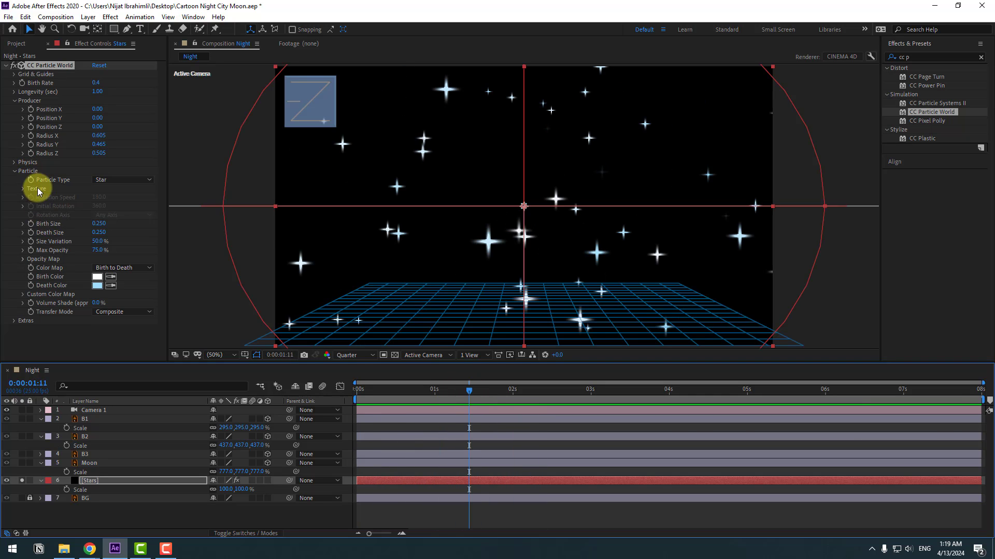
Step: Set the stars' Birth Size to 0 and Death Size to 0.1, previewing each change
drag(98, 224, 167, 248)
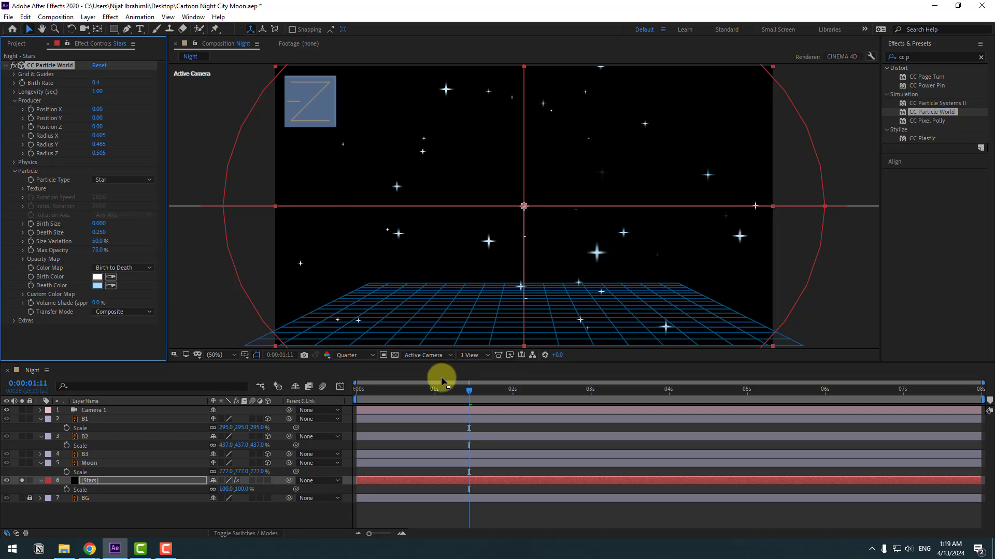
key(space)
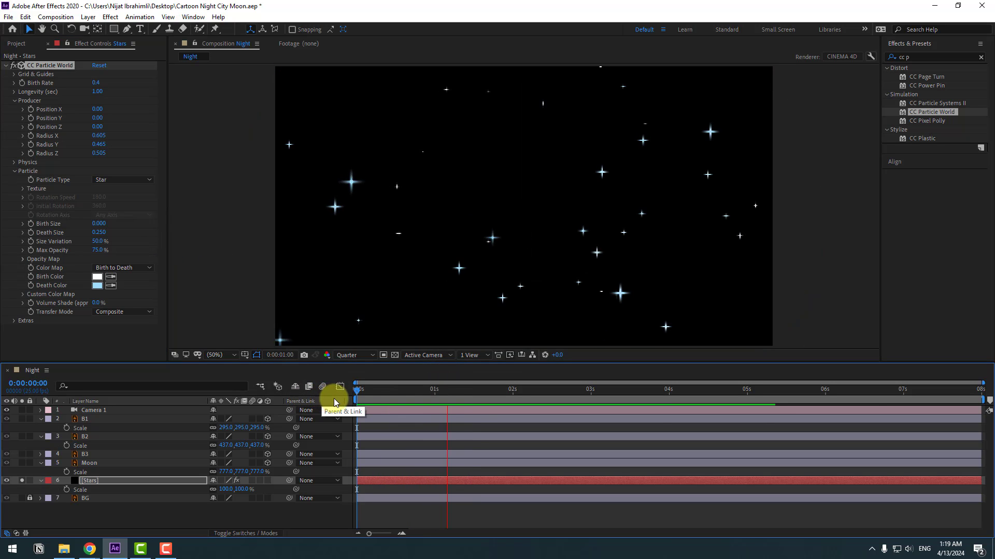
click(481, 389)
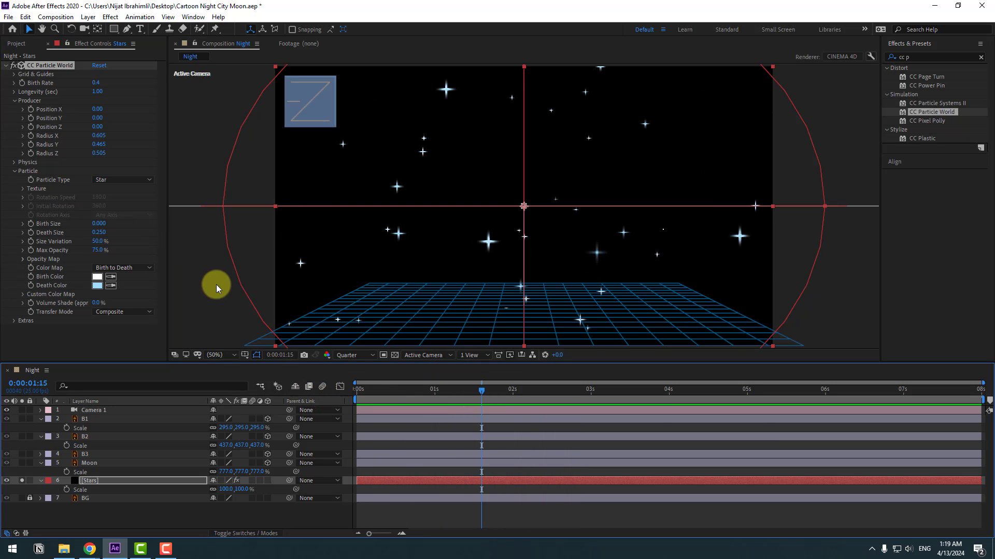
click(111, 234)
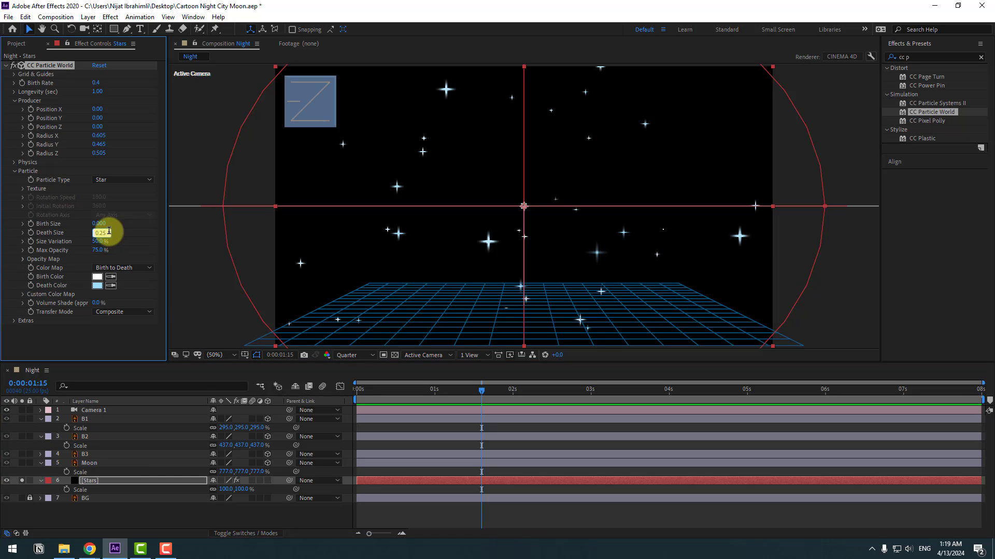
text(0.1)
key(Return)
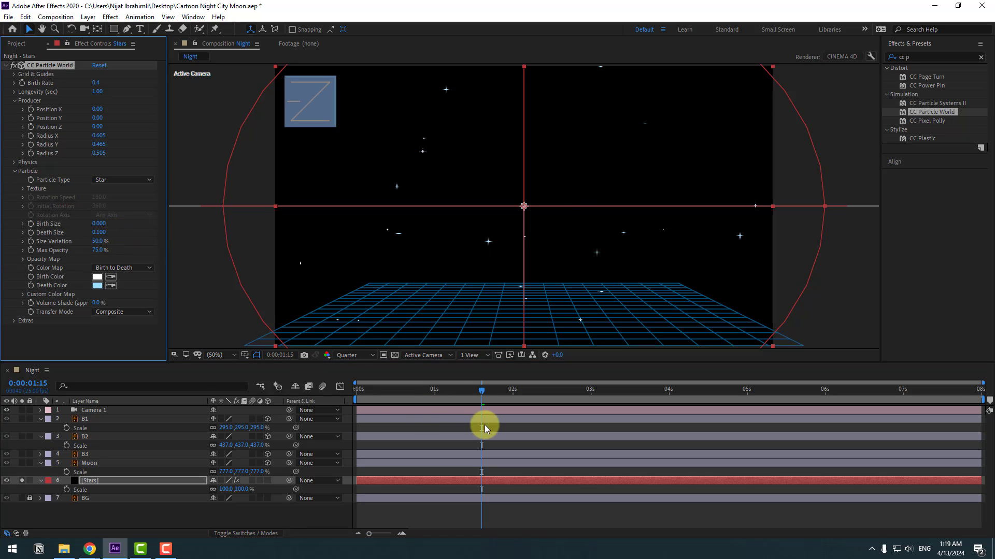
click(318, 403)
key(Home)
key(space)
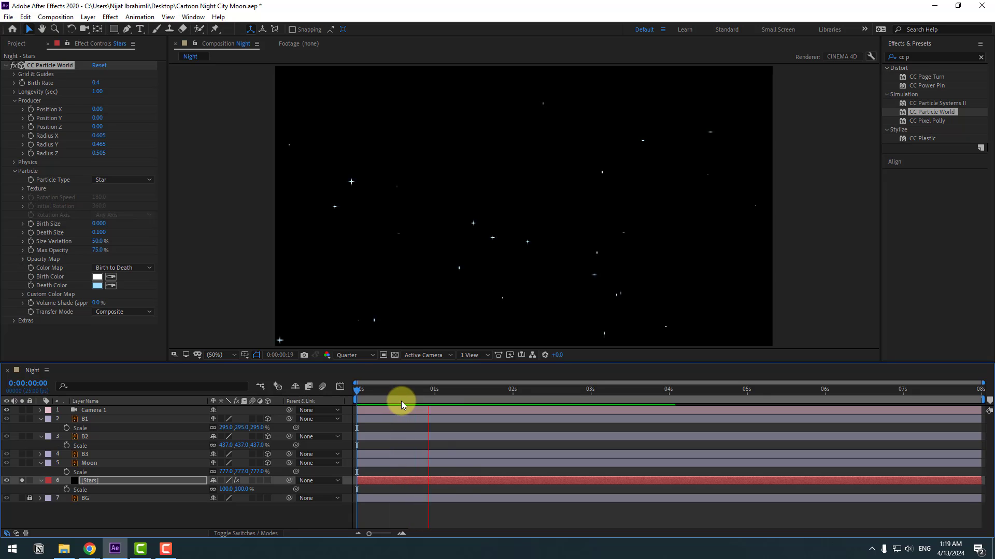
click(472, 386)
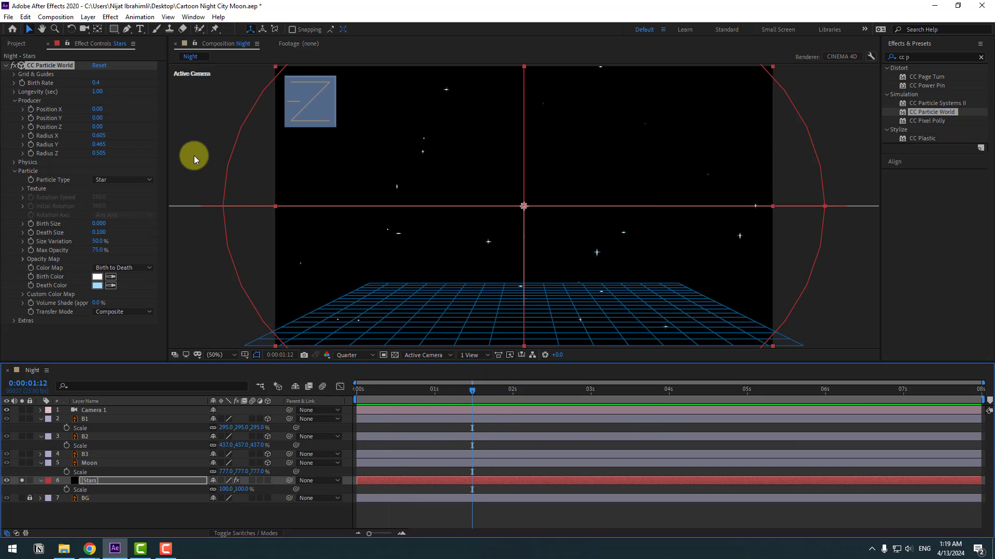
Step: Lower the stars' Longevity to 0.5, preview it, and unsolo the Stars layer
click(97, 92)
text(0.5)
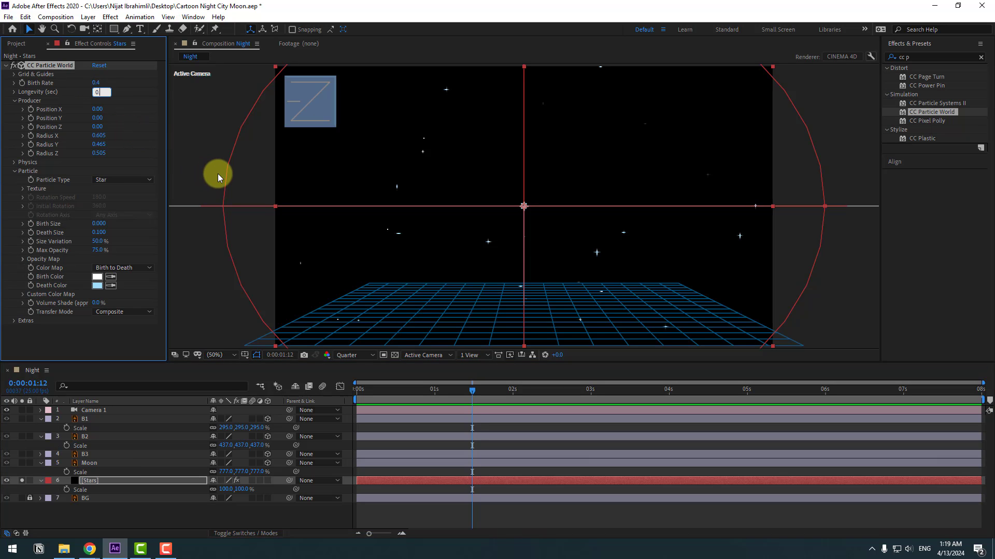
key(Return)
key(space)
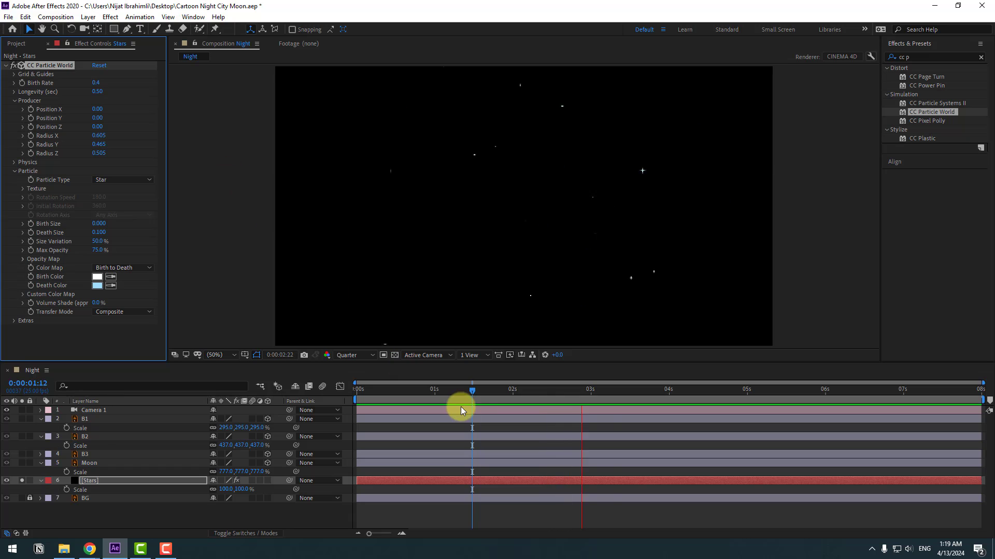
key(space)
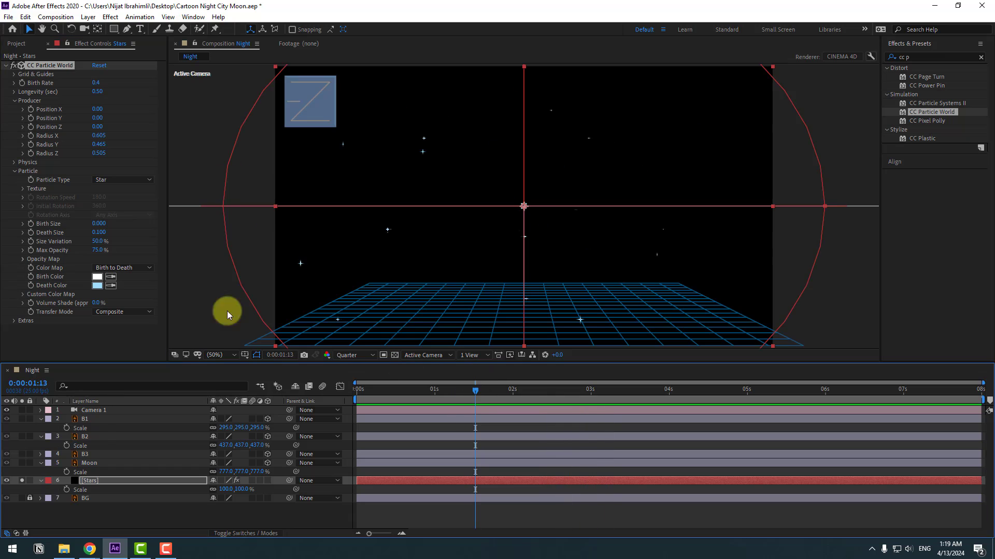
click(22, 481)
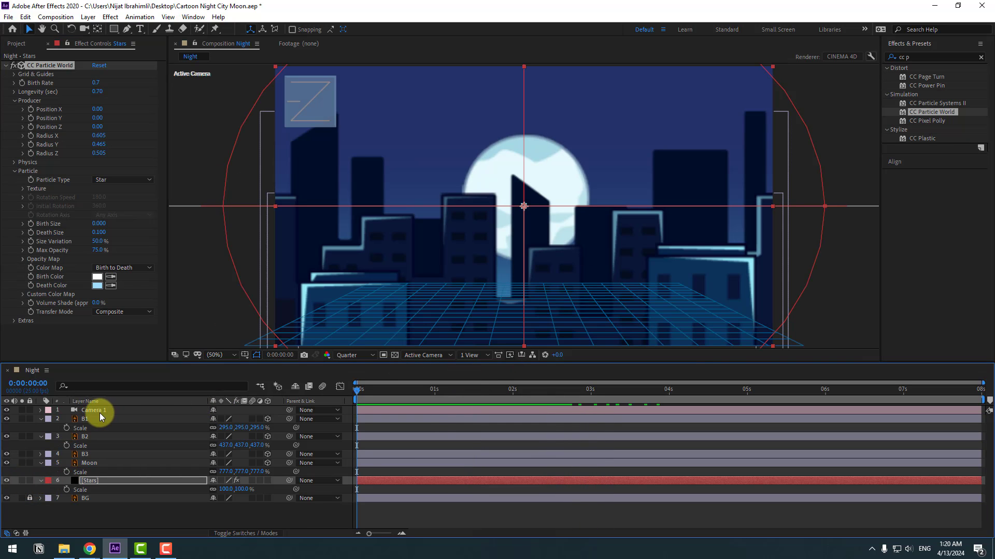
Step: Create an orbit null for Camera 1 from its layer menu
click(94, 411)
right_click(90, 409)
mouse_move(191, 343)
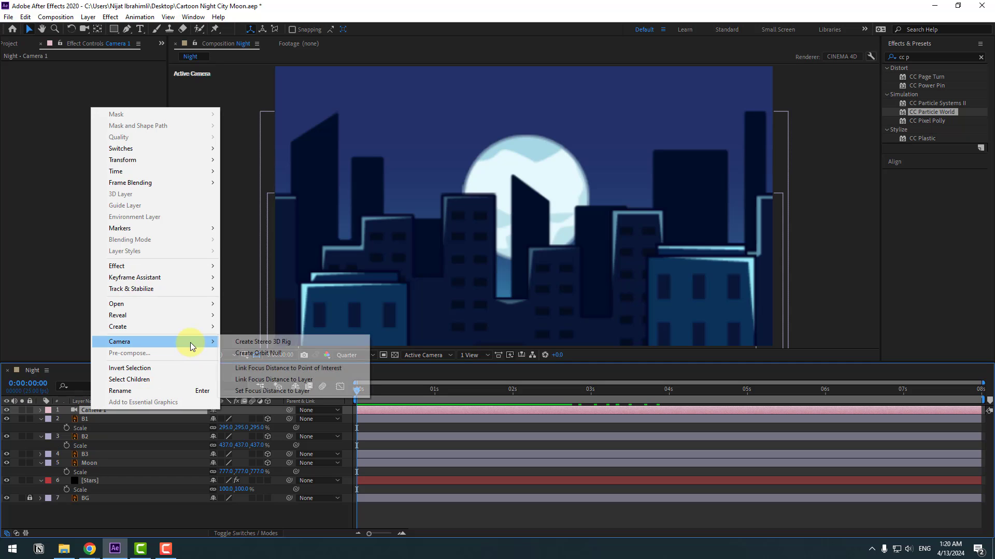
click(268, 354)
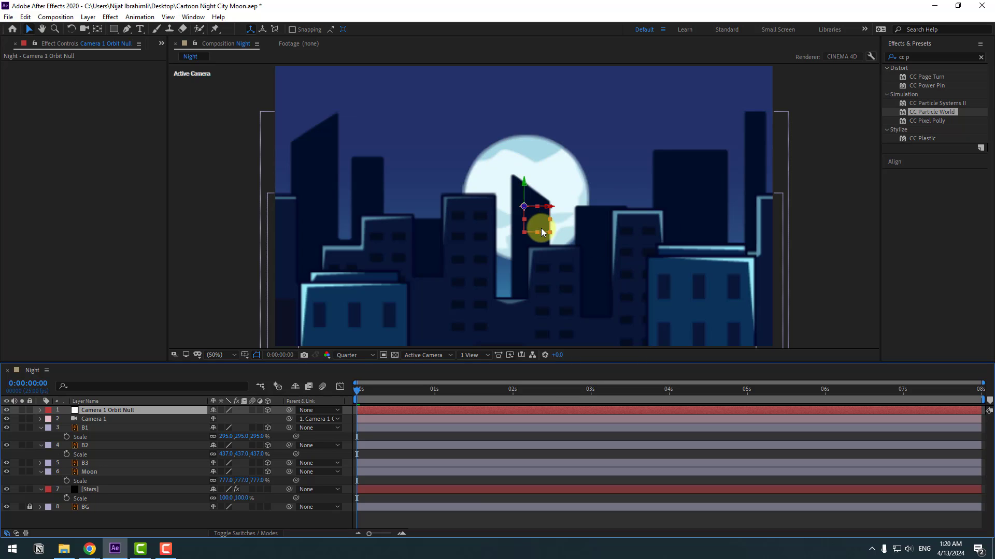
Step: Centre the orbit null's anchor point, then orbit the camera view to check depth
click(98, 32)
key(ctrl+alt+Home)
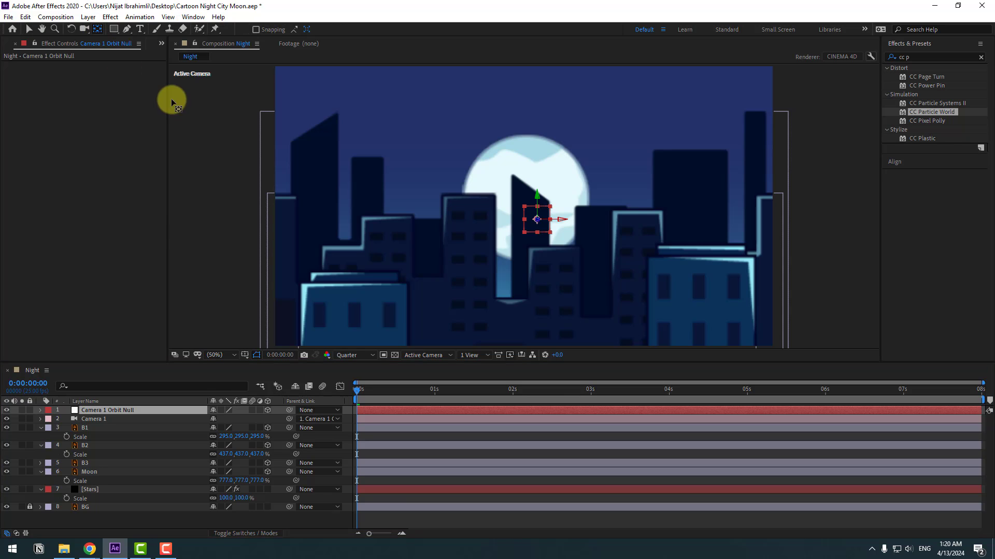
click(29, 29)
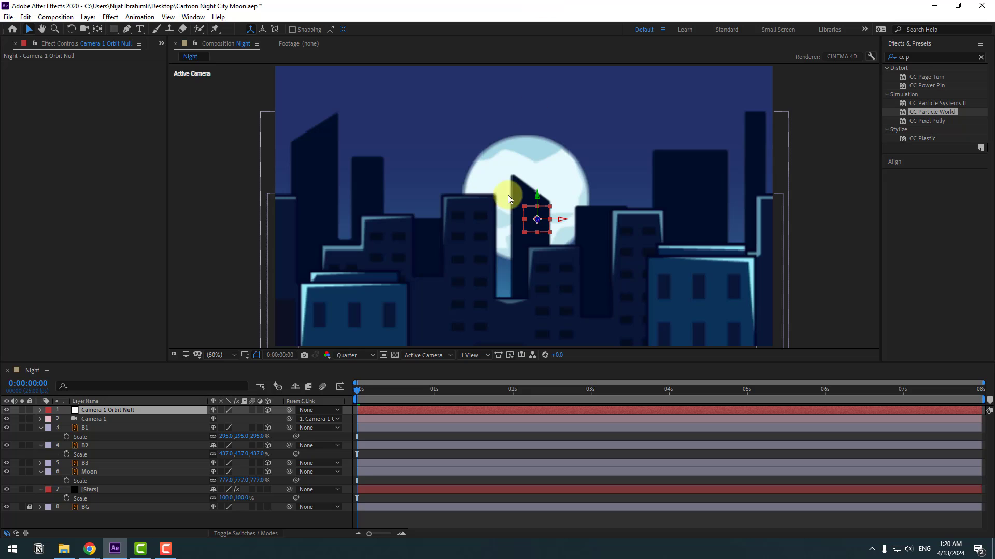
key(c)
mouse_move(482, 224)
mouse_down()
mouse_move(458, 211)
mouse_move(482, 222)
mouse_move(455, 224)
mouse_move(489, 228)
mouse_move(495, 219)
mouse_up()
Step: Set a starting Position keyframe on the Camera 1 Orbit Null at 0s
key(v)
click(38, 46)
click(111, 410)
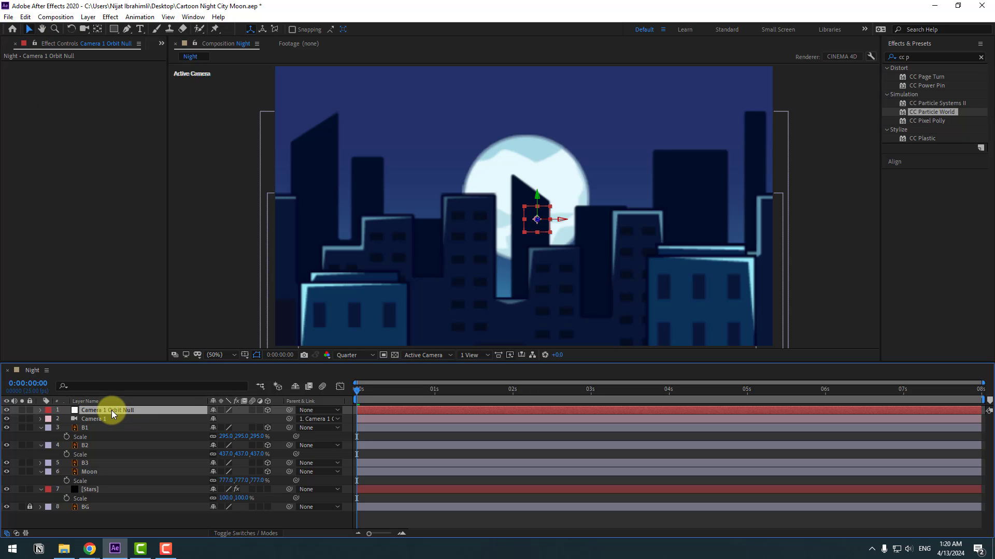
key(p)
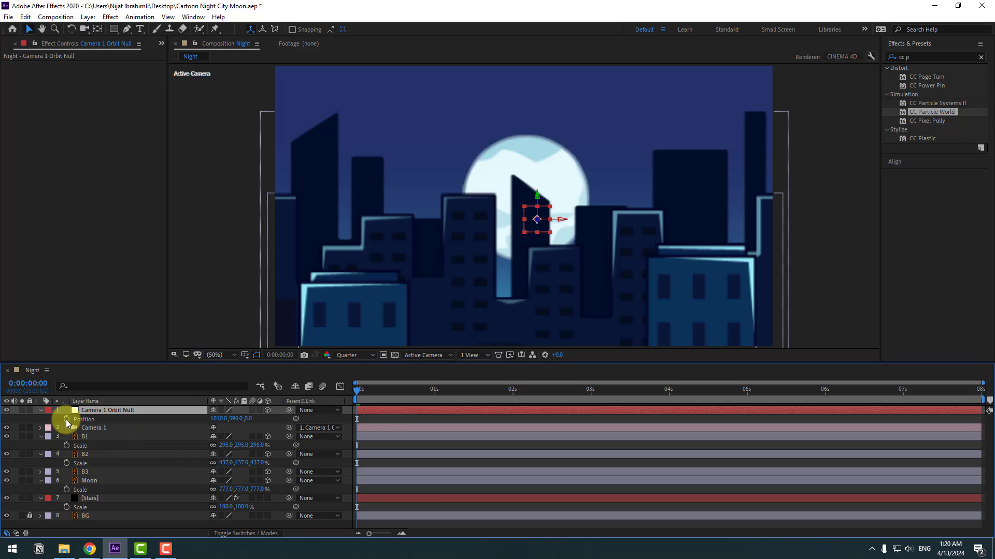
click(66, 419)
Step: At the end of the comp, push the null's Position Z deep (about 2931) and preview
drag(369, 396, 979, 398)
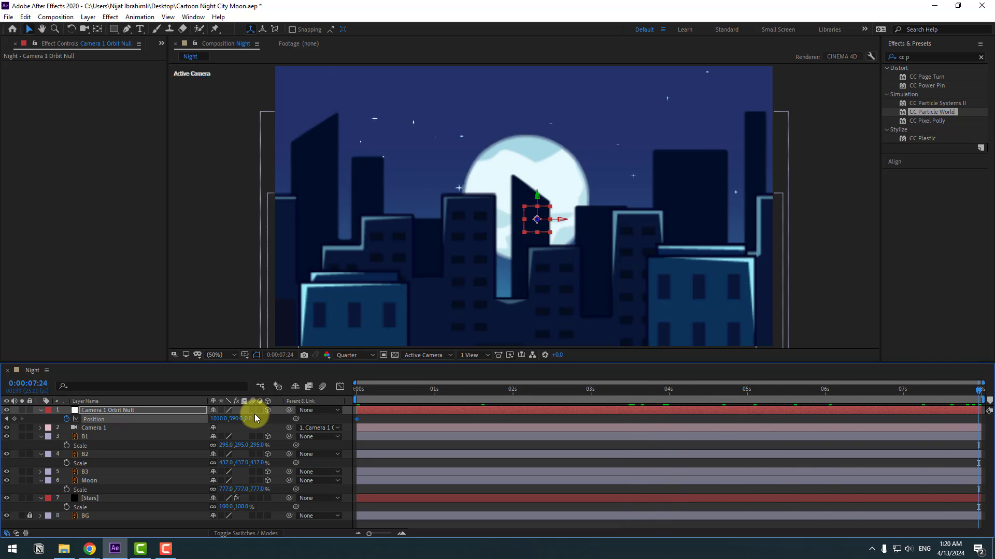
drag(259, 418, 796, 311)
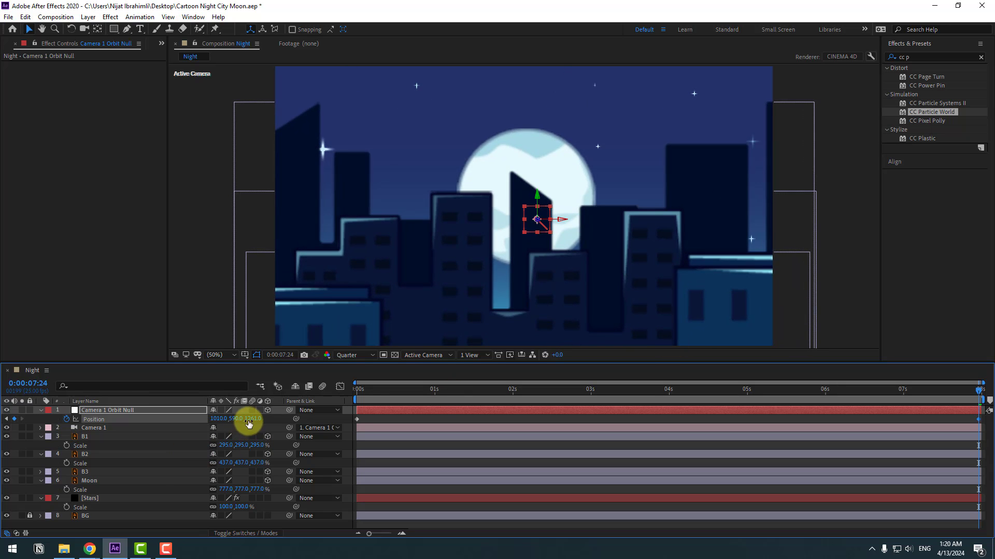
drag(249, 420, 308, 411)
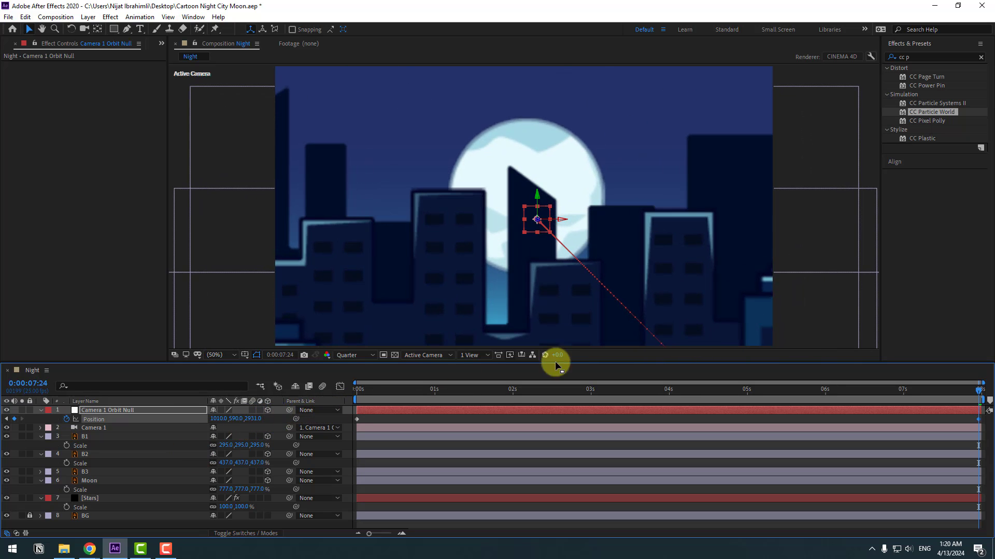
drag(921, 395, 812, 396)
drag(745, 410, 346, 422)
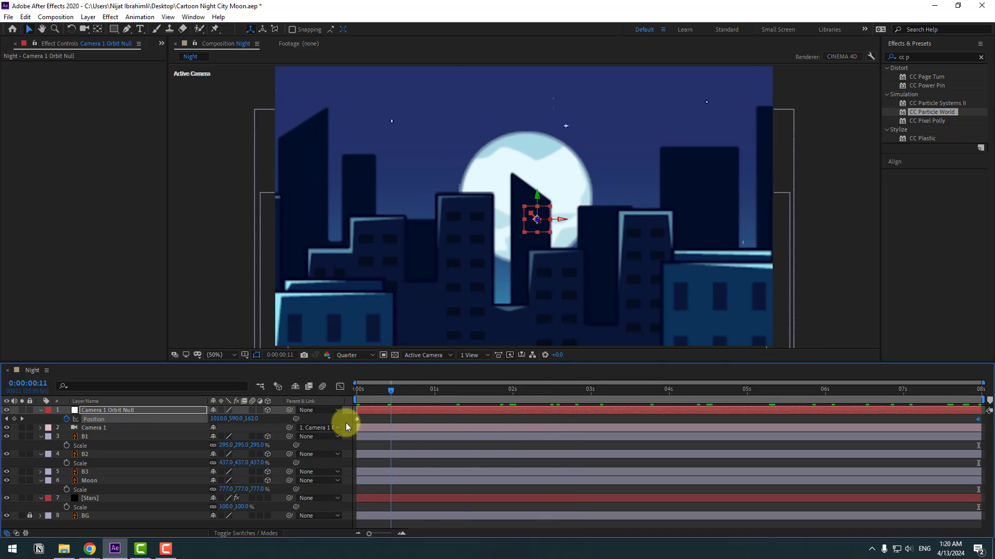
key(space)
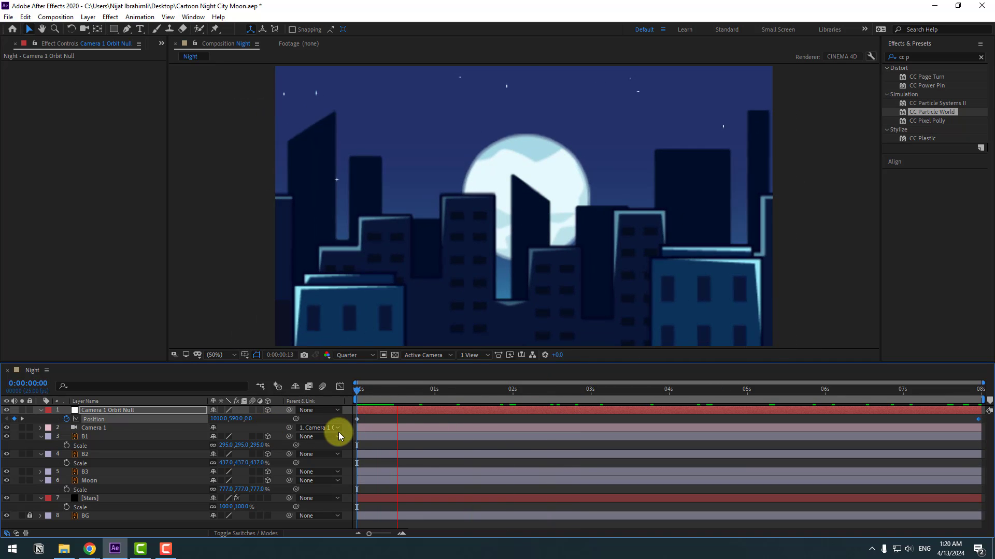
key(space)
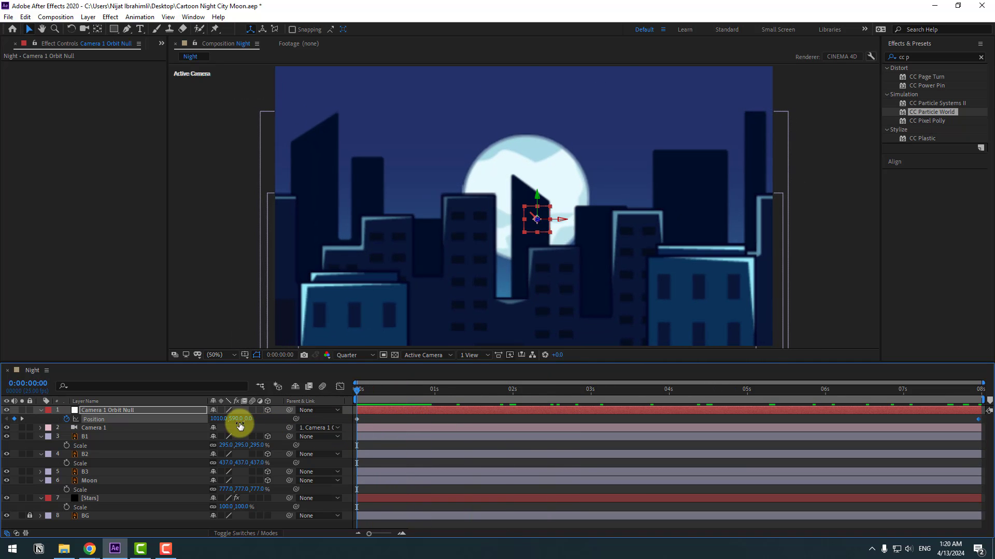
click(89, 412)
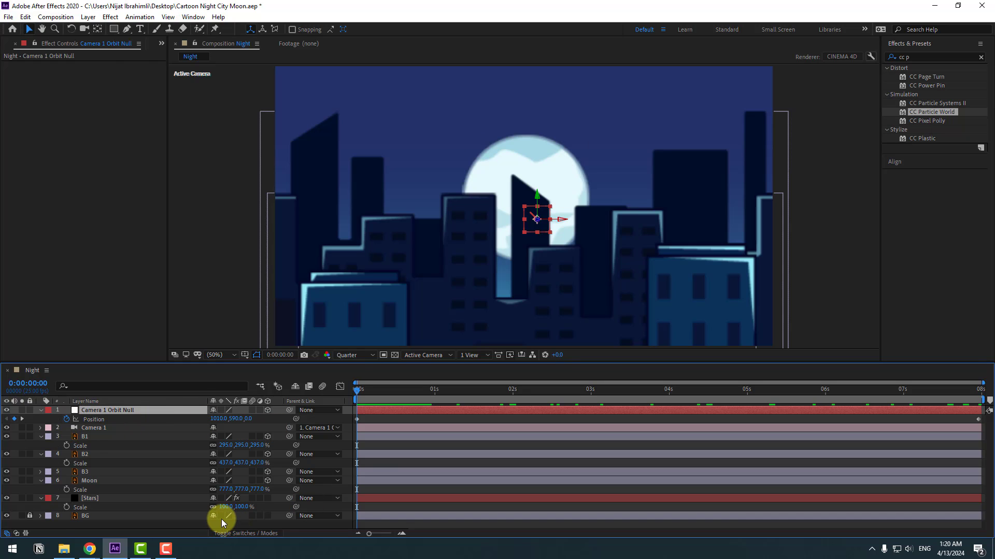
Step: Keyframe the orbit null's Y Rotation at 0s and rotate it slightly by the end
key(shift+r)
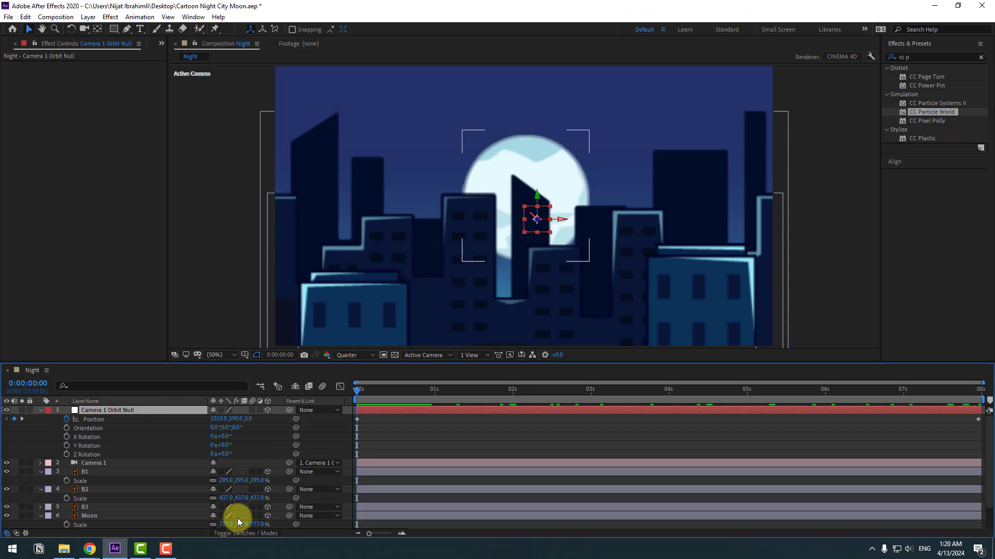
click(66, 445)
drag(366, 392, 991, 388)
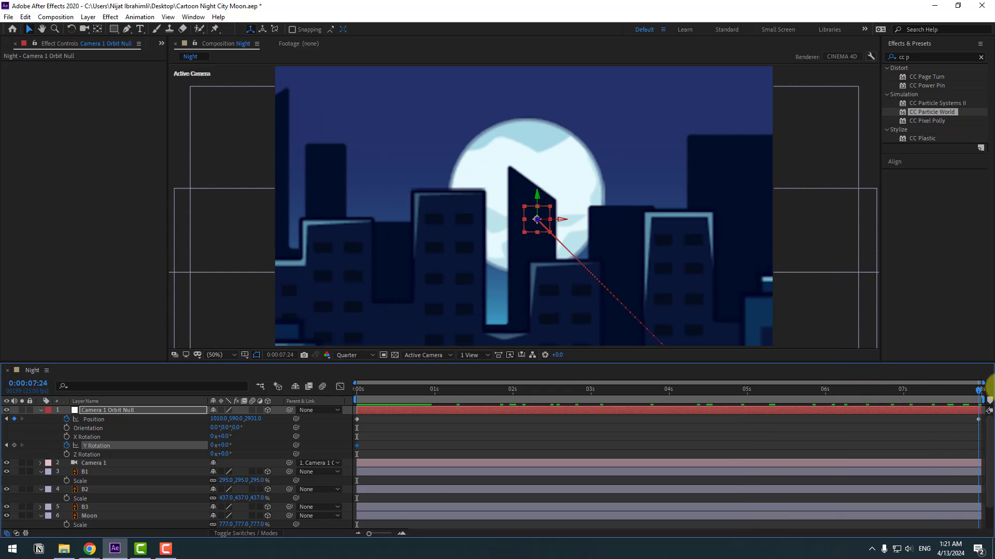
drag(226, 446, 229, 445)
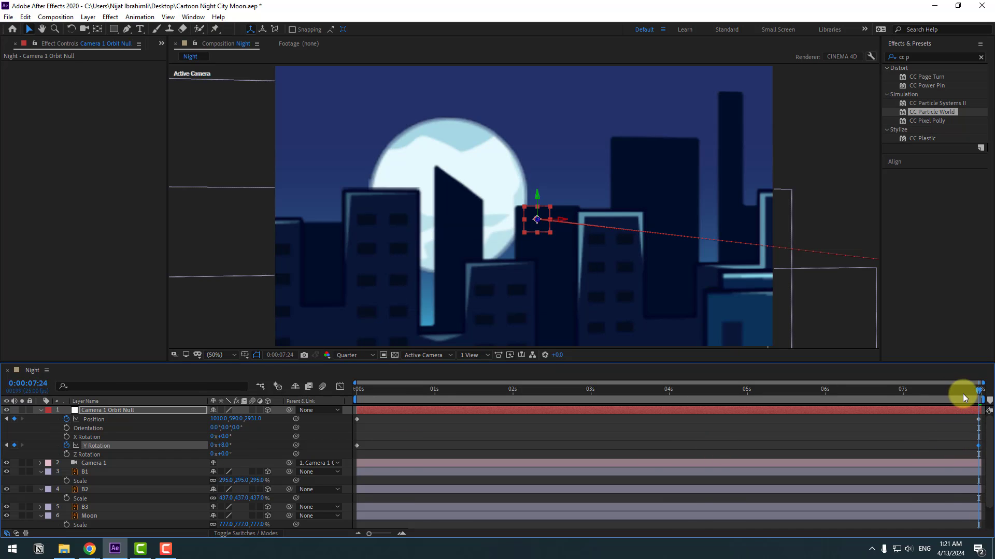
drag(963, 393, 279, 461)
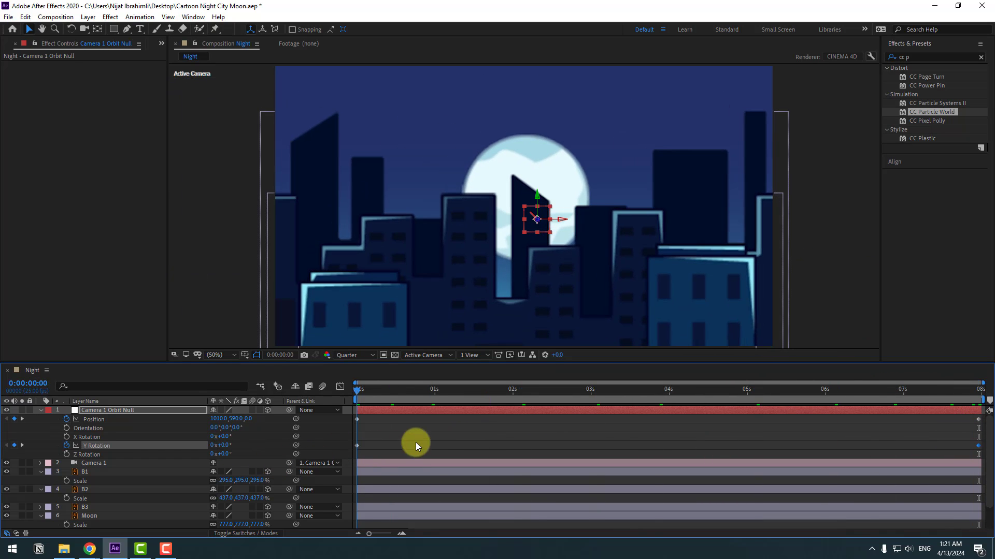
scroll(179, 435, down, 1)
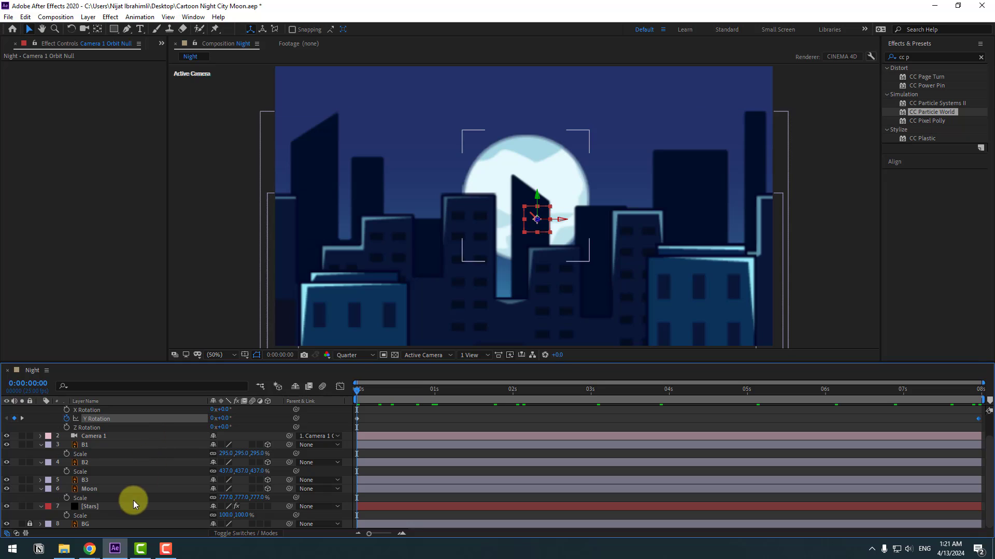
Step: Keyframe the Moon's Position, raising Y from 302.5 at 0s to -5.5 at 7:24
click(85, 492)
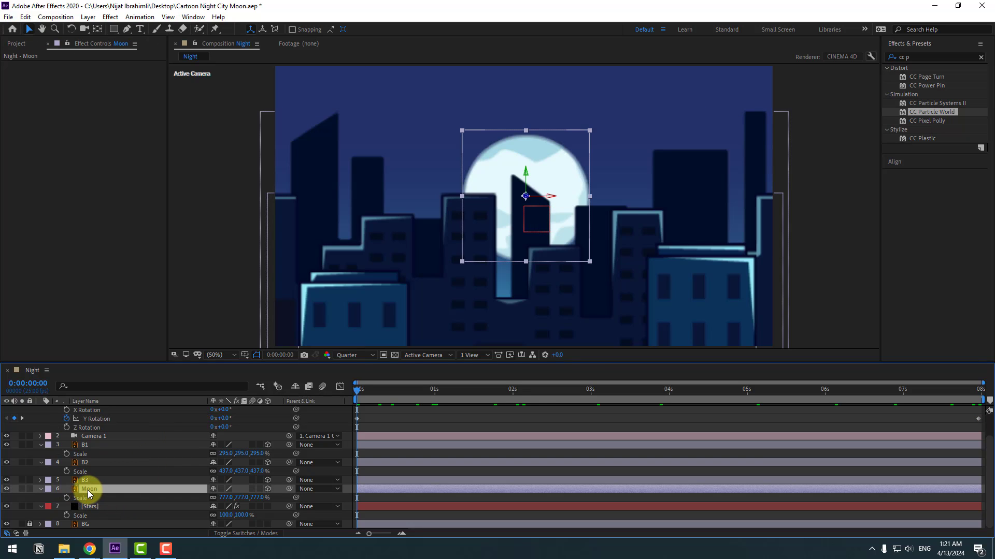
key(p)
click(67, 498)
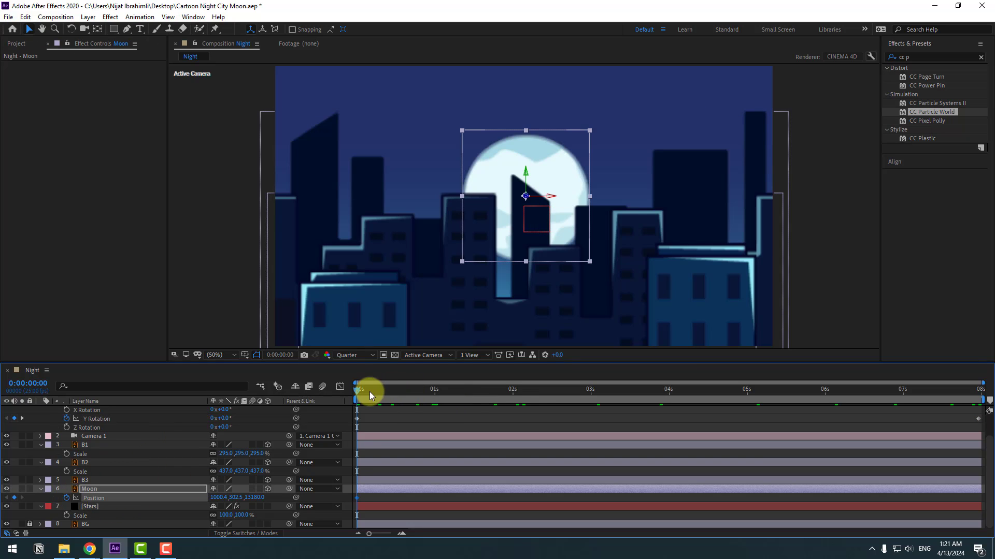
drag(369, 391, 513, 392)
drag(671, 394, 982, 389)
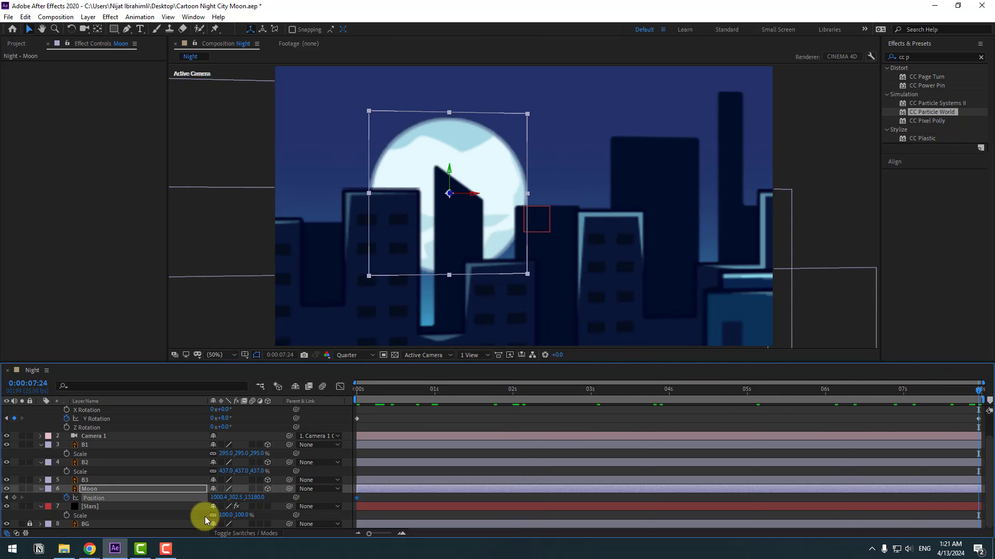
drag(230, 497, 86, 495)
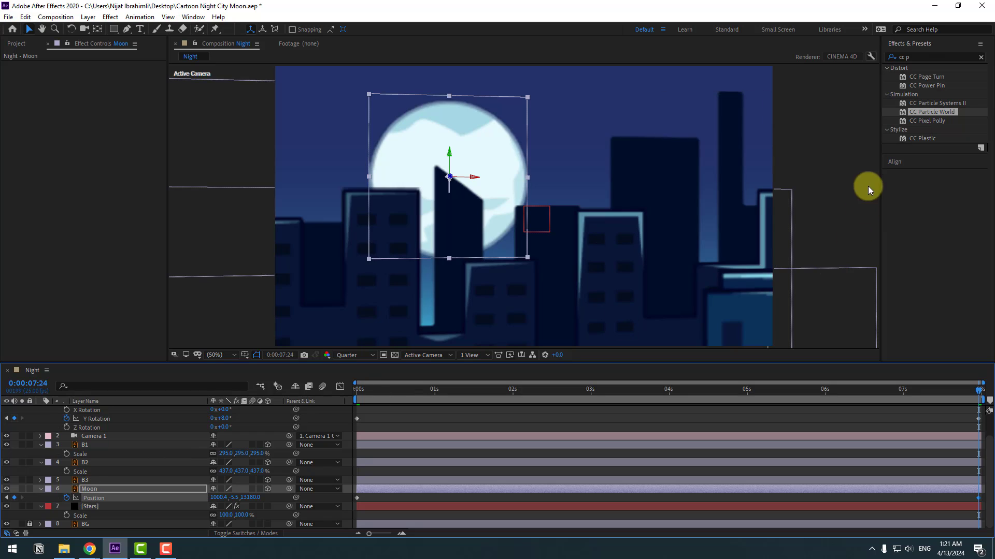
Step: Apply Glow to the Moon with Threshold 93.7% and Radius 109
click(906, 57)
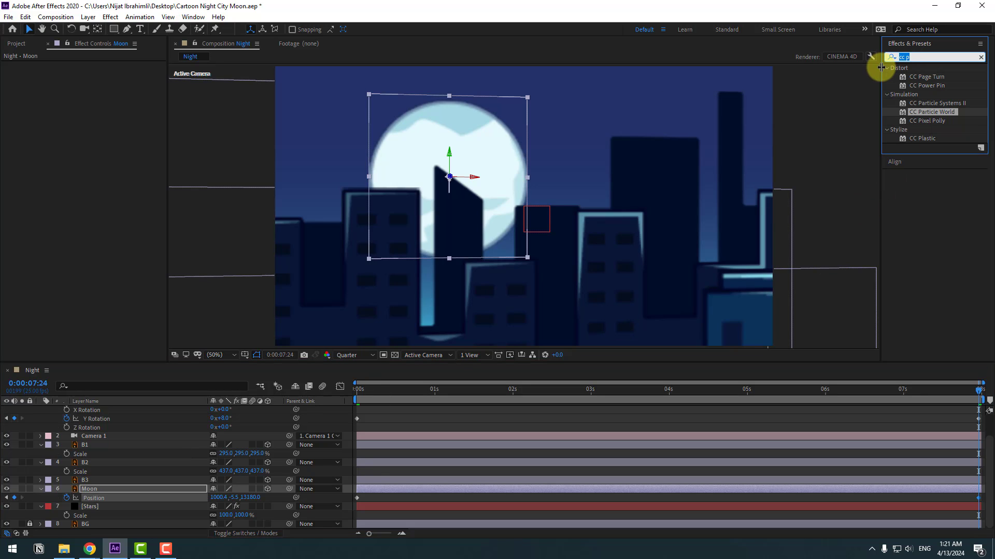
text(glow)
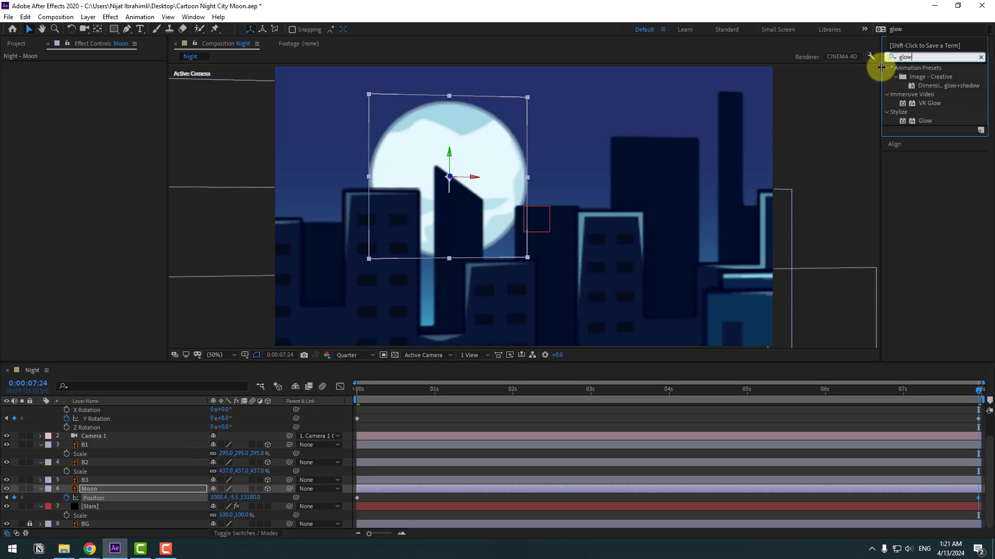
drag(925, 121, 82, 490)
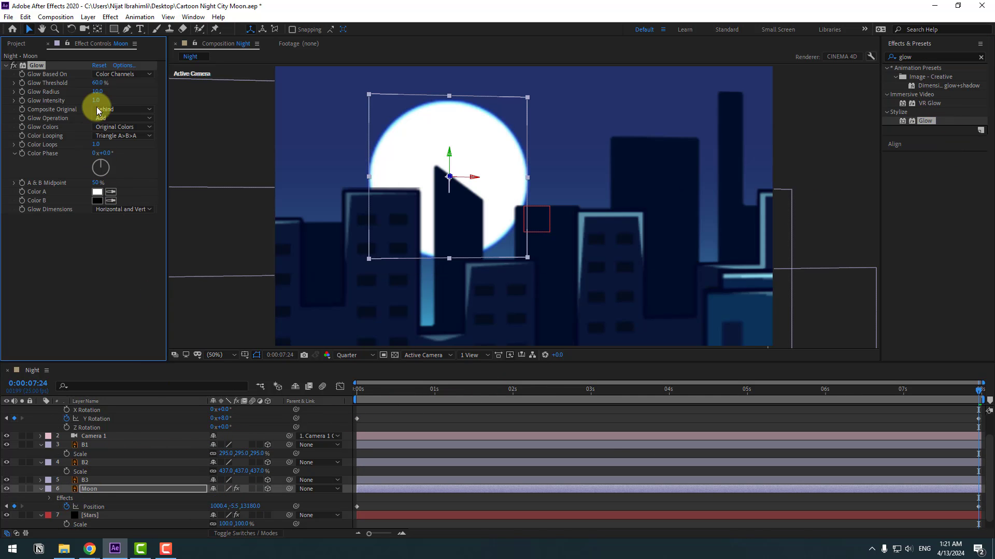
drag(97, 92, 136, 79)
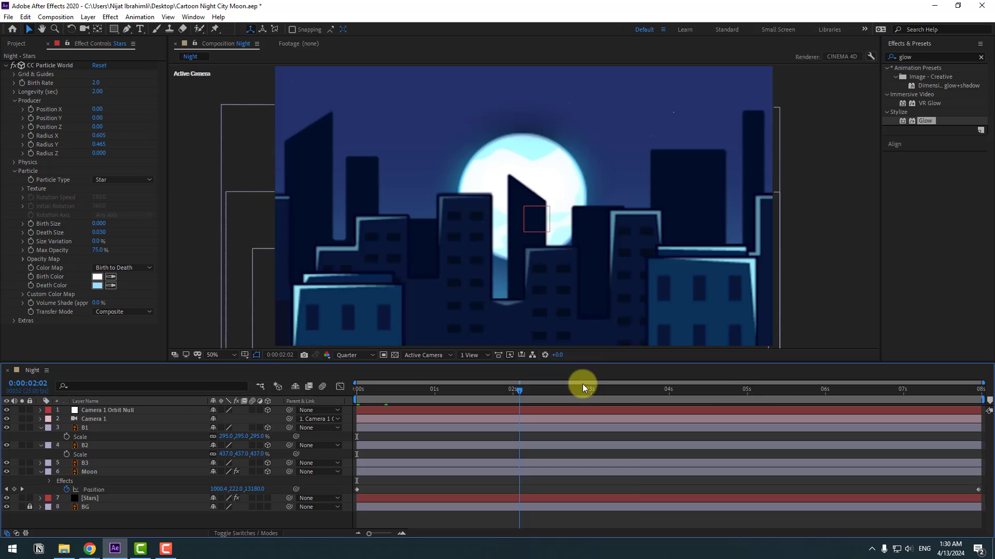
drag(582, 384, 900, 381)
Step: Pre-compose the Stars layer as 'STARS', moving all attributes into the new composition
key(Home)
click(92, 498)
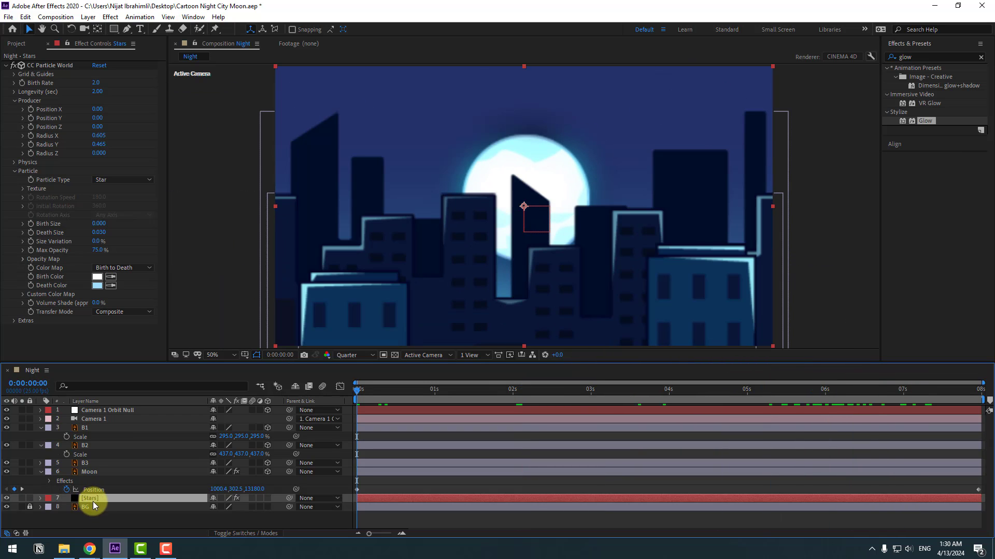
right_click(88, 499)
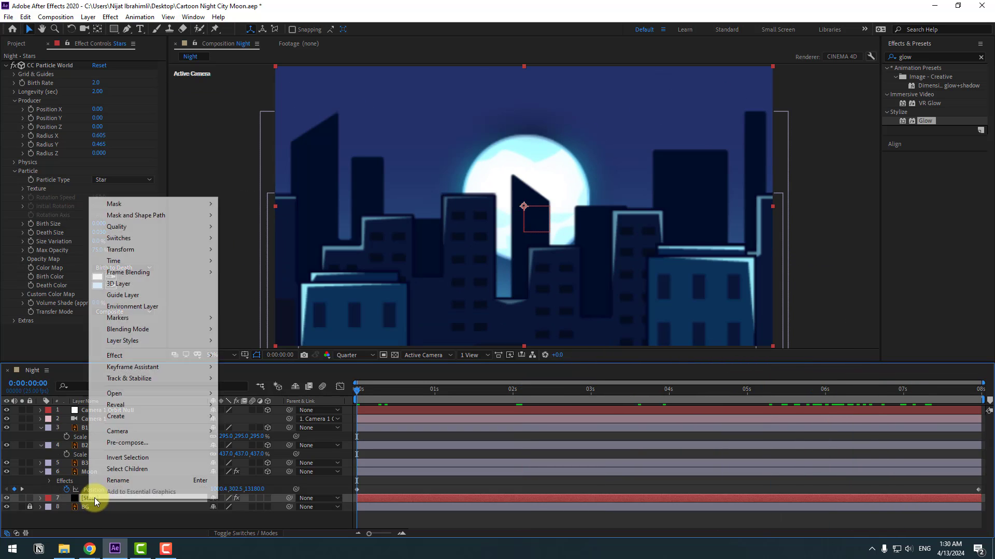
click(145, 443)
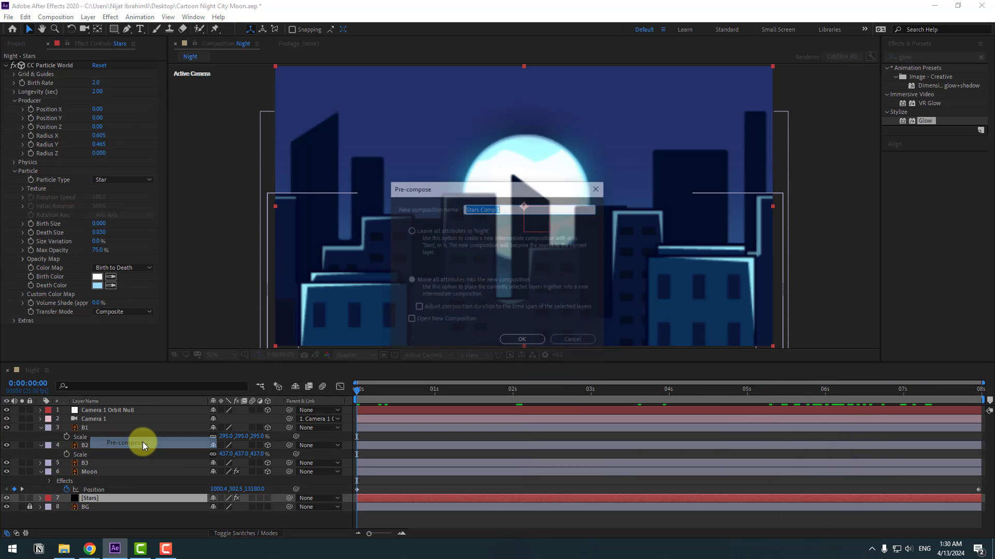
click(411, 281)
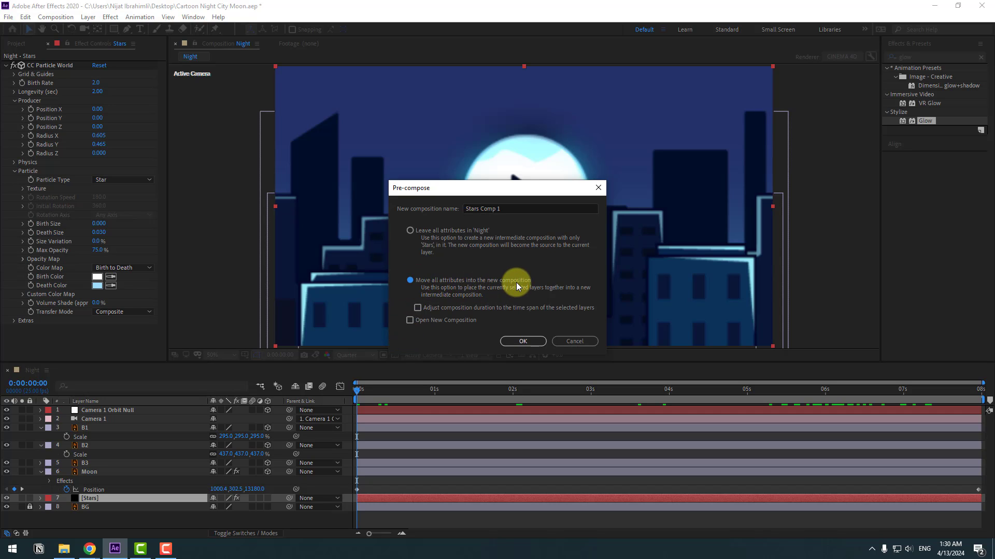
click(511, 209)
text(S)
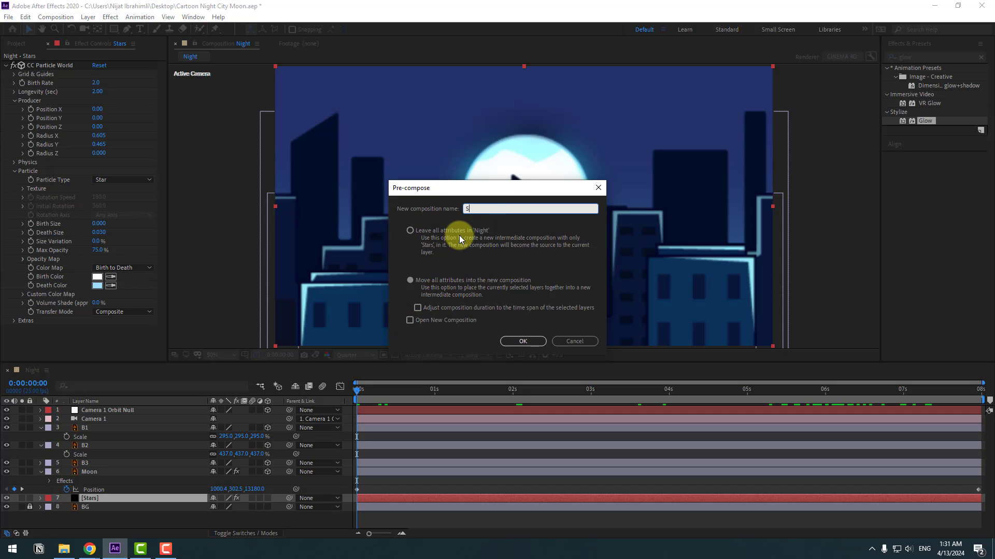
text(TARS)
click(507, 340)
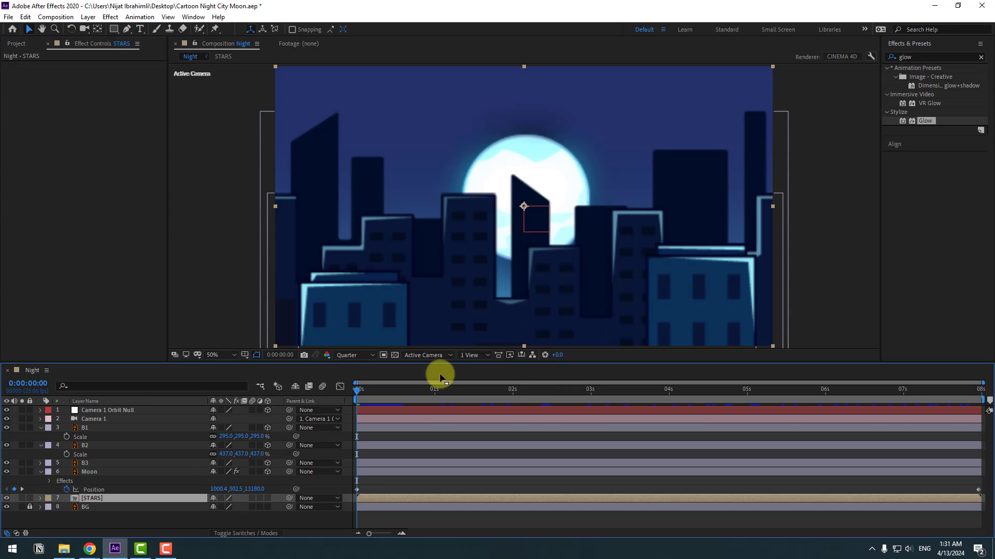
Step: Solo and preview the STARS pre-comp, then enable its 3D Layer switch
click(17, 499)
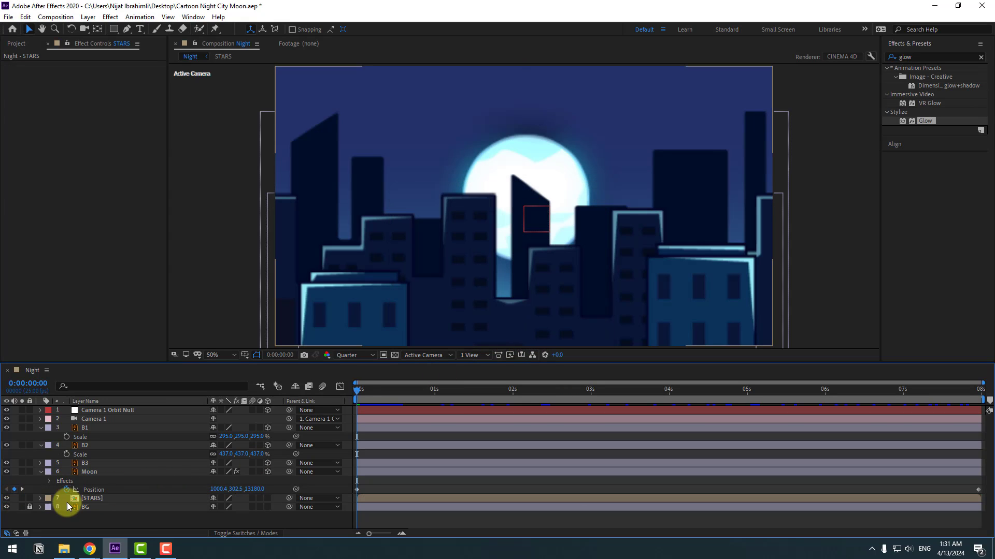
click(22, 500)
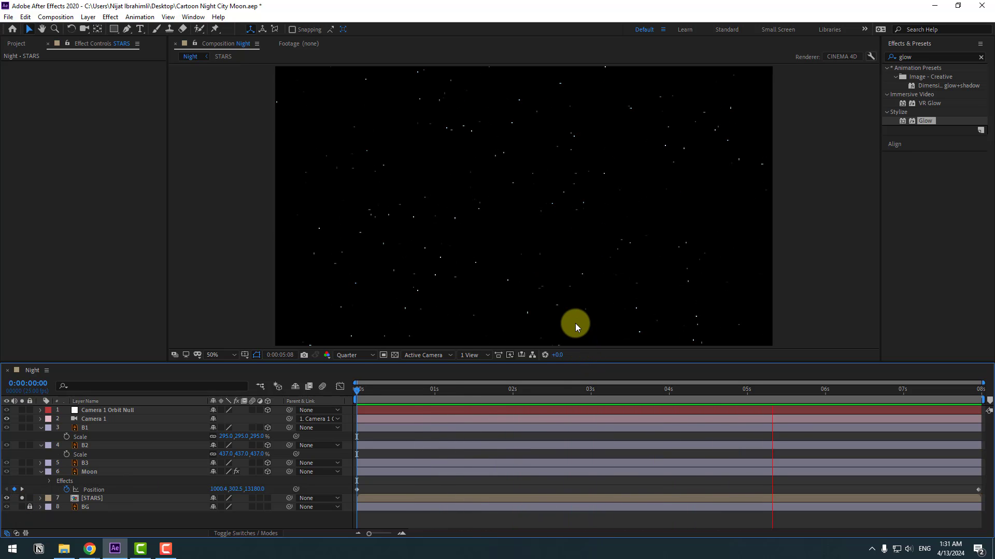
click(403, 393)
key(space)
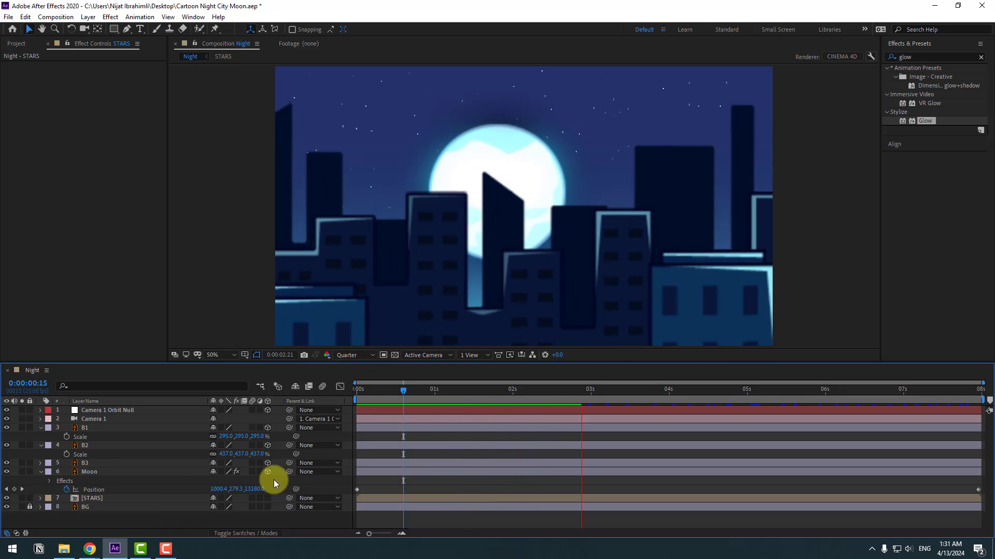
key(Home)
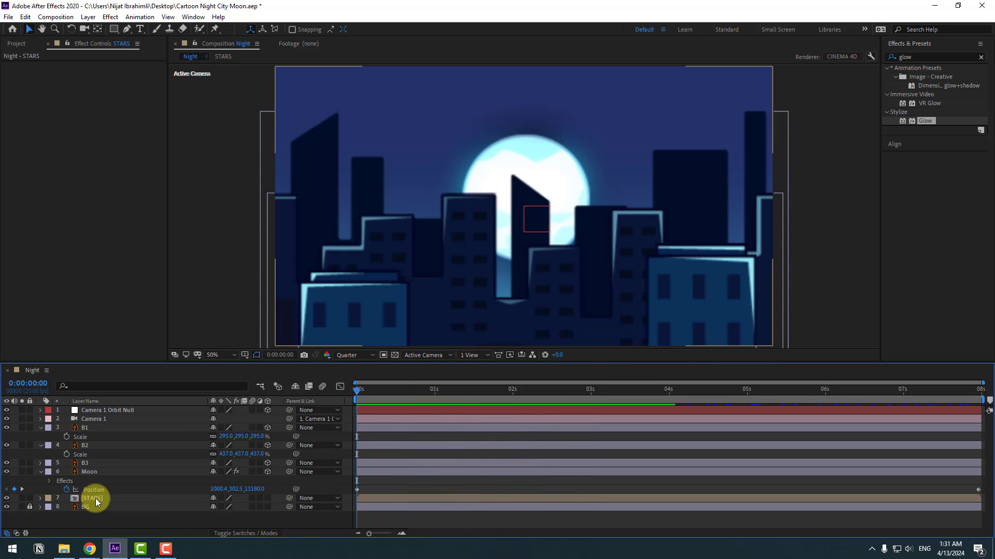
click(94, 498)
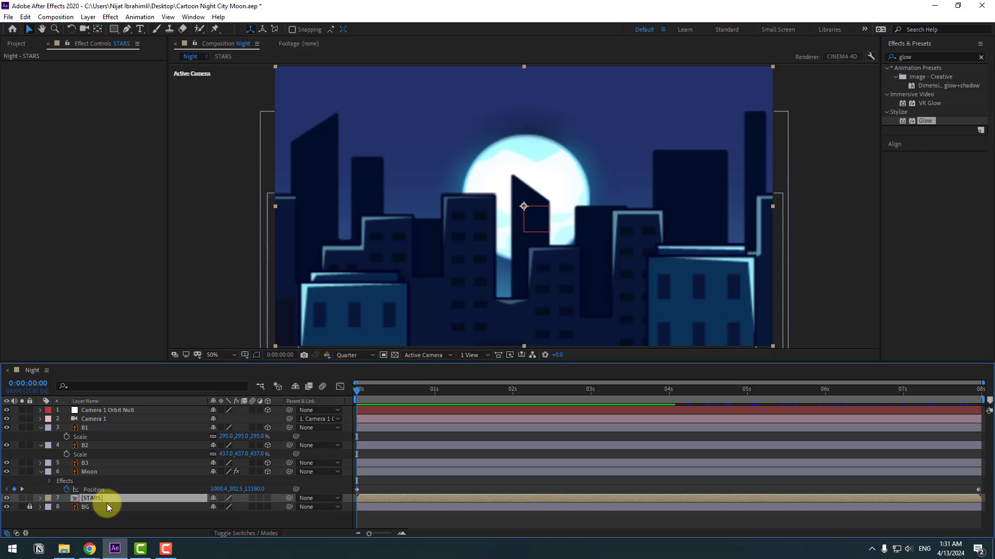
click(267, 498)
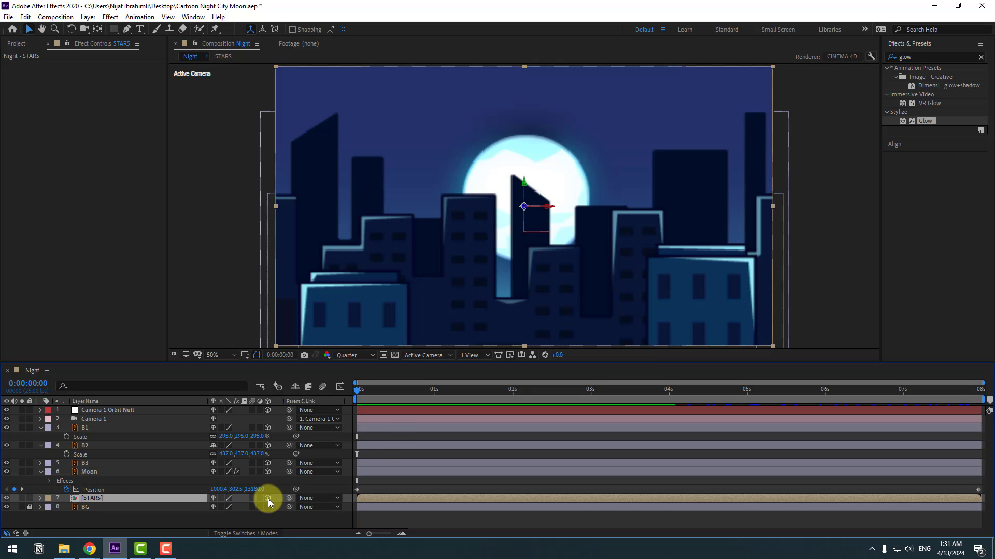
Step: In Top view, push the STARS layer's Position Z back to 18250
click(415, 356)
click(418, 408)
scroll(435, 243, down, 1)
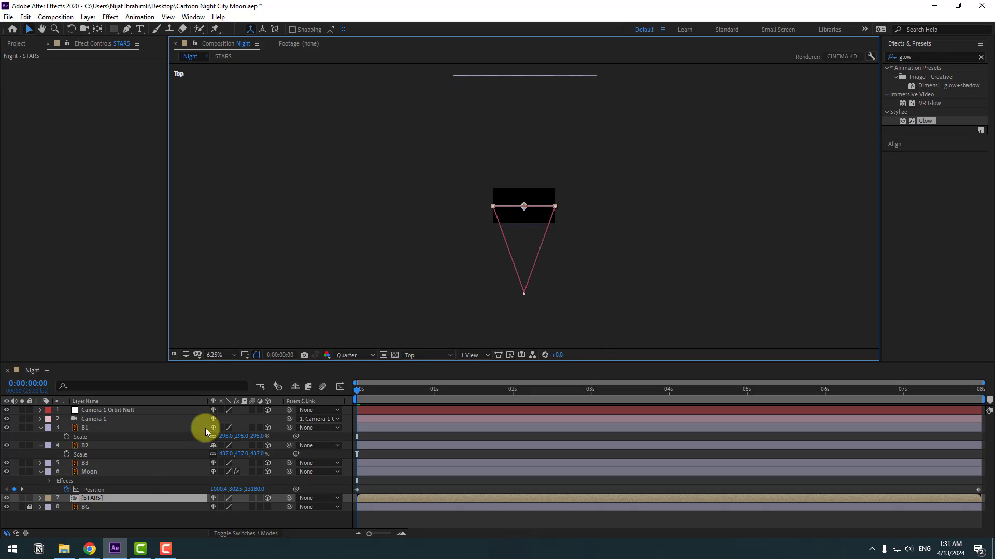
click(107, 499)
key(p)
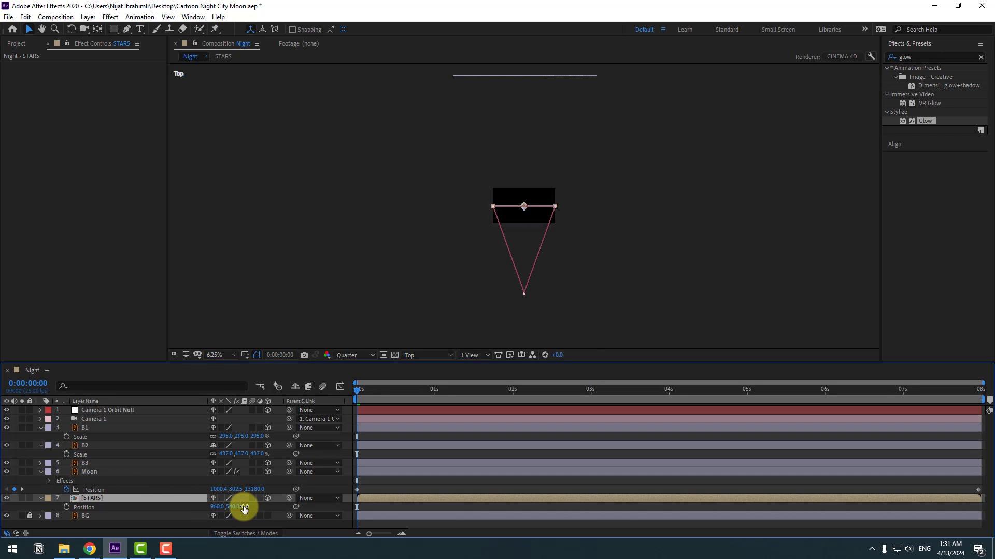
drag(244, 507, 368, 466)
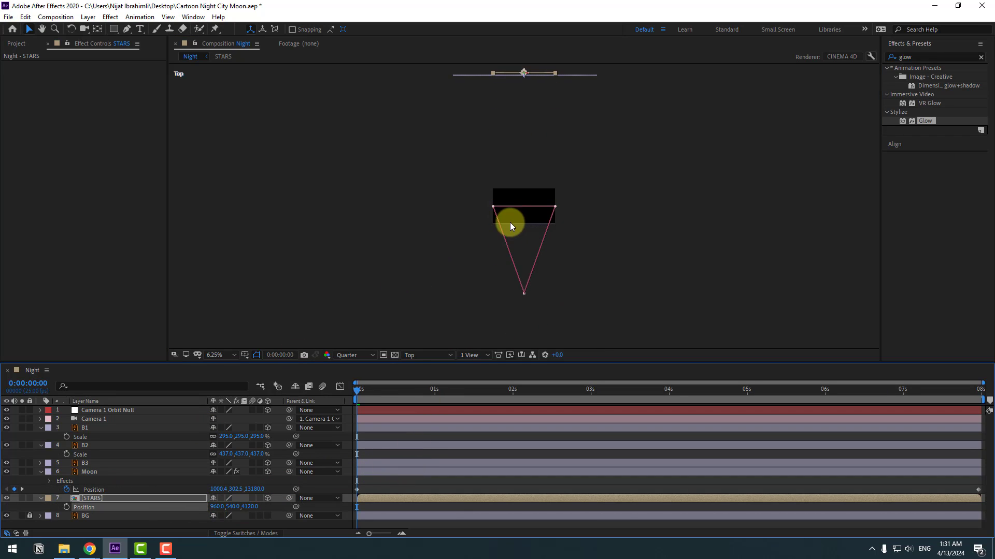
scroll(510, 222, down, 2)
drag(248, 507, 462, 461)
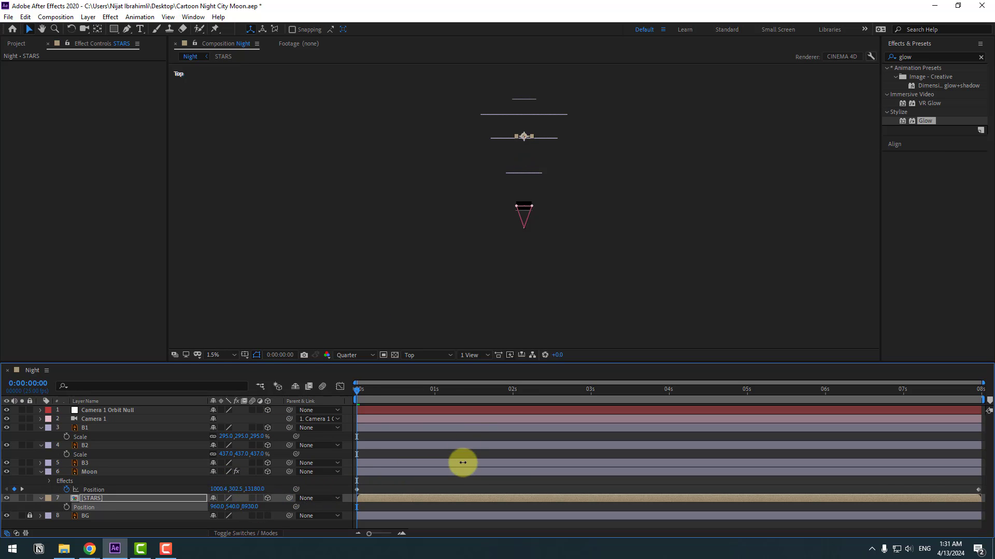
drag(339, 320, 336, 339)
drag(246, 501, 632, 420)
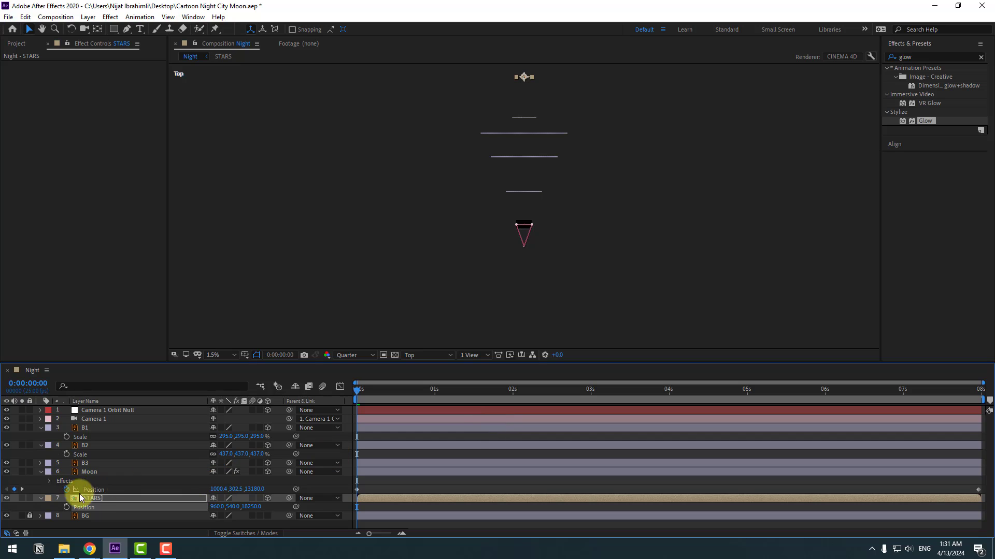
Step: Return to the Active Camera view and fit the composition in the viewer
click(416, 354)
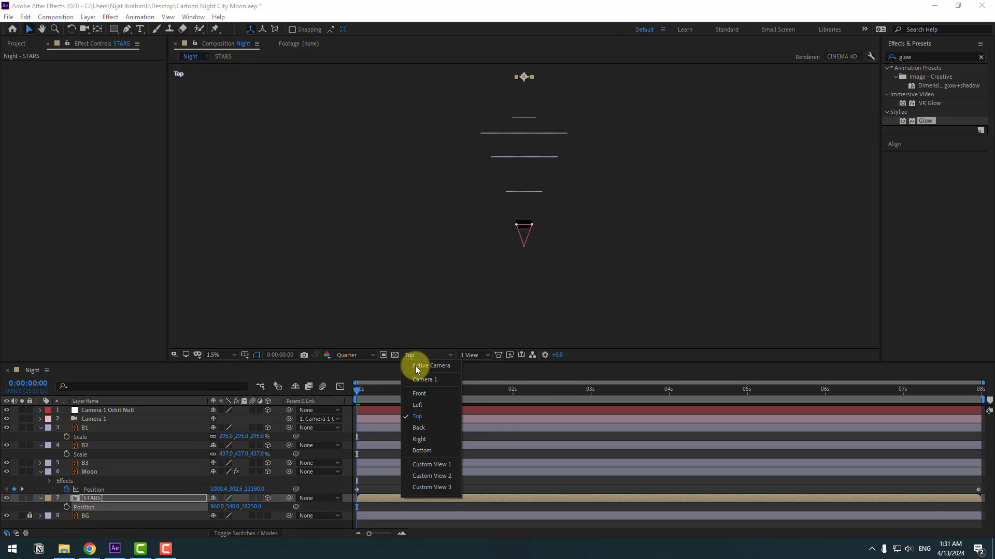
click(416, 367)
click(232, 357)
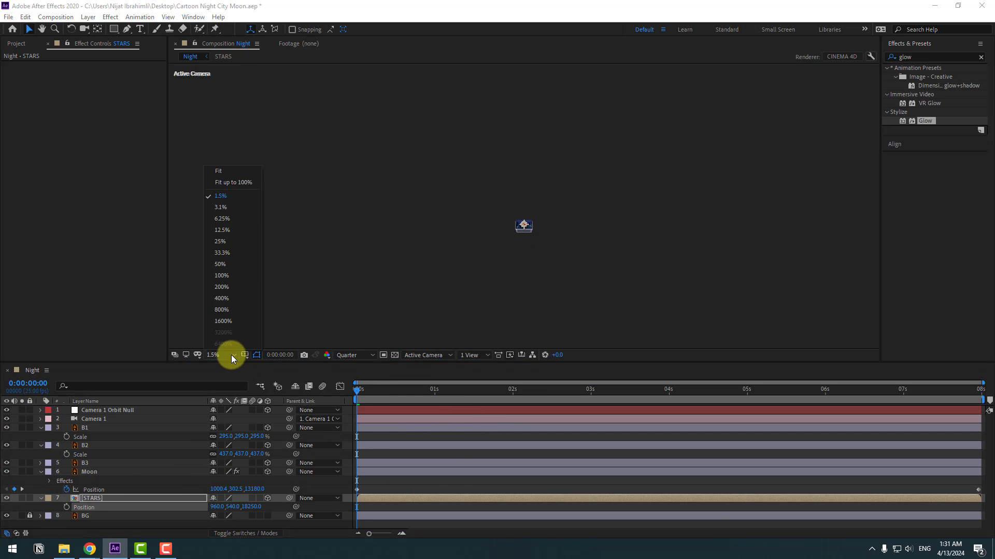
click(233, 182)
Step: Enlarge the STARS layer's Scale to 781% so stars fill the sky
key(s)
drag(222, 507, 494, 425)
drag(365, 387, 968, 347)
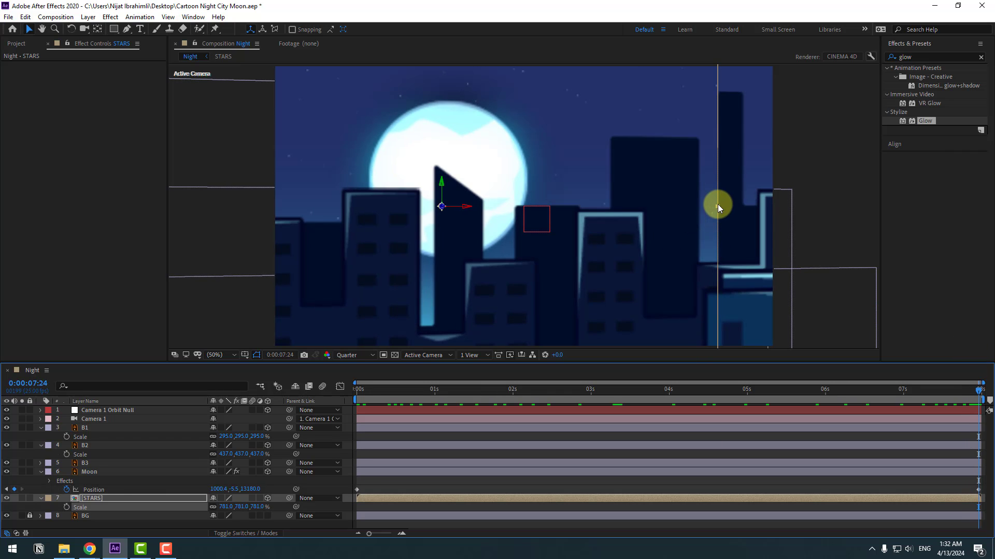